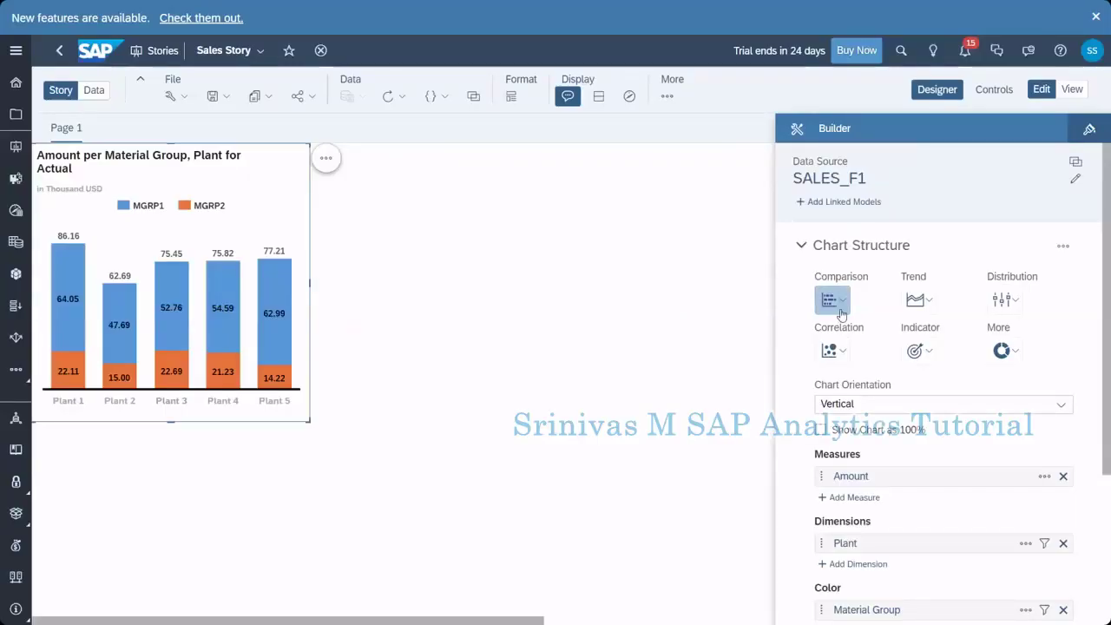
click(844, 304)
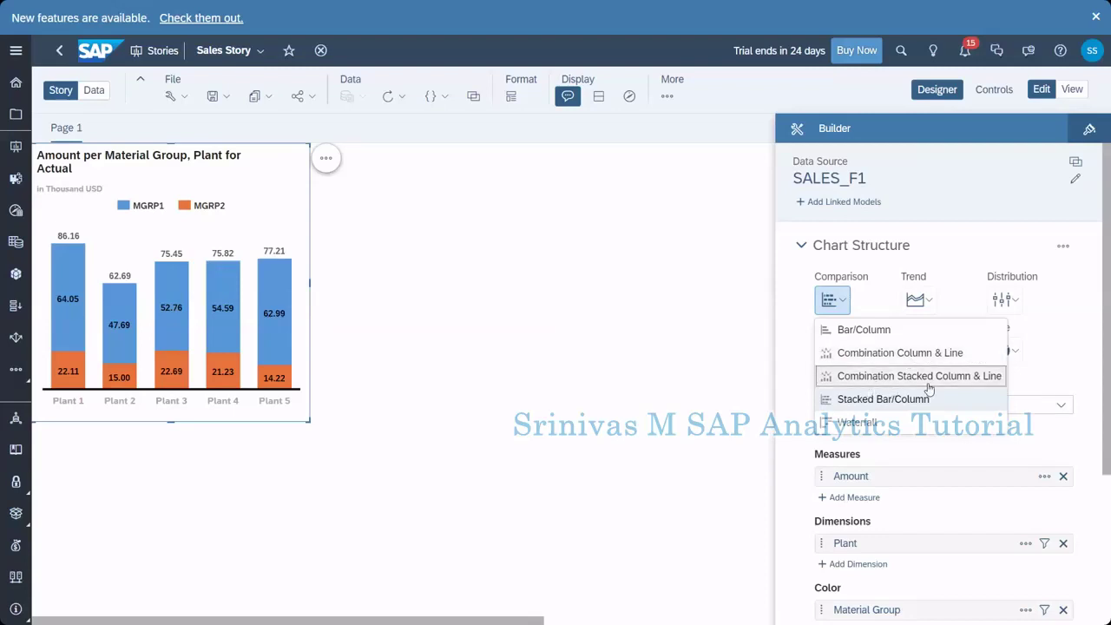
click(407, 269)
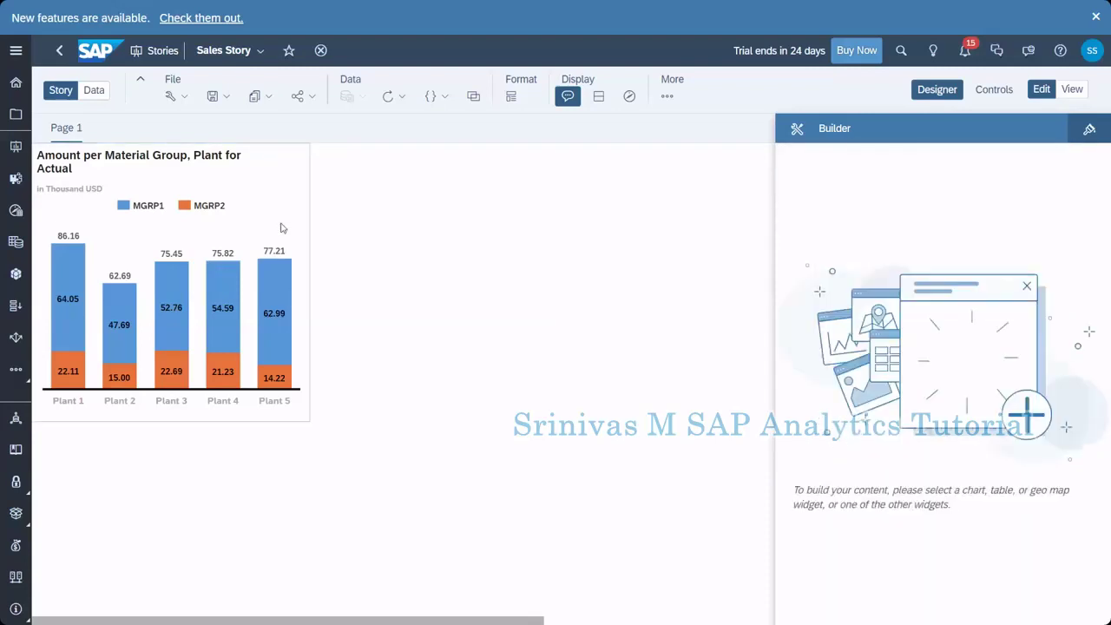
Build a chart of Amount per Plant from the SALES_F1 data and copy it onto Page 1 beside the existing chart.
click(92, 99)
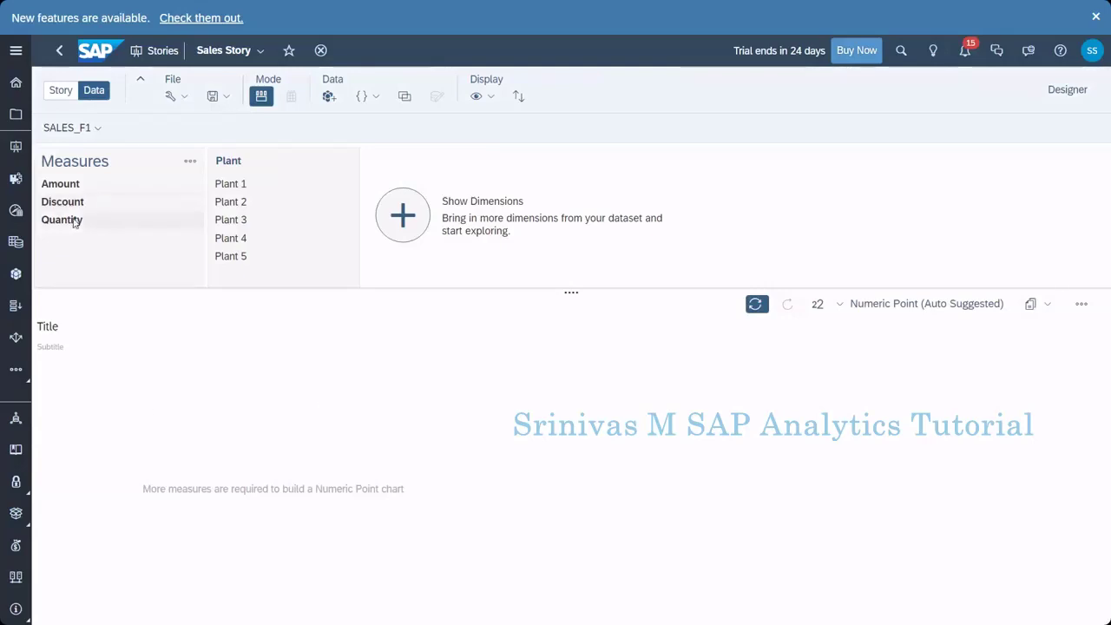
click(70, 191)
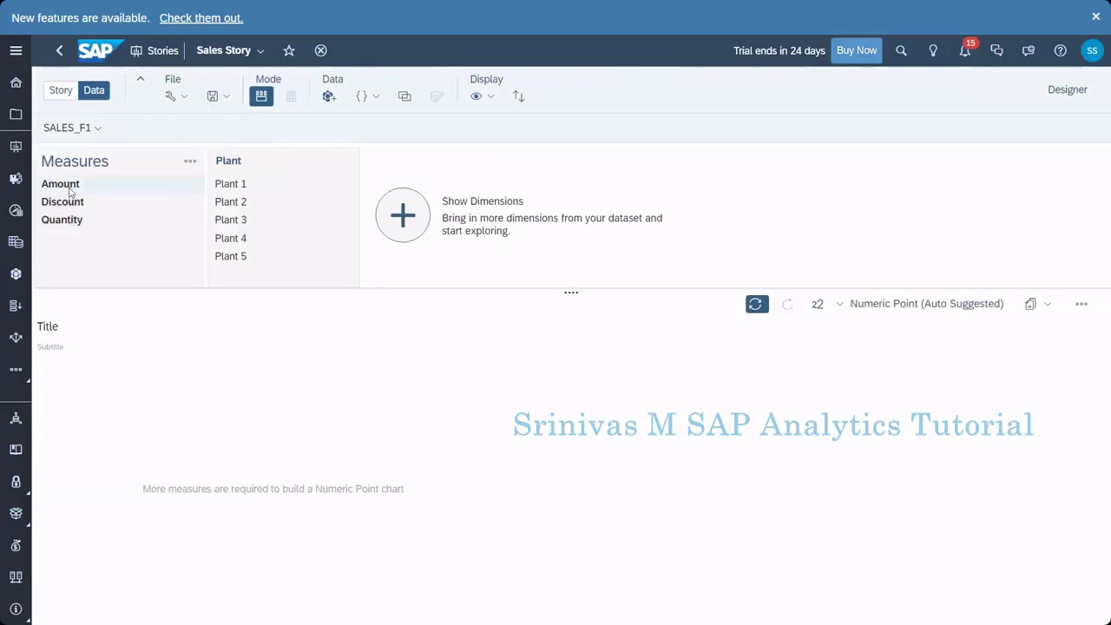
click(229, 163)
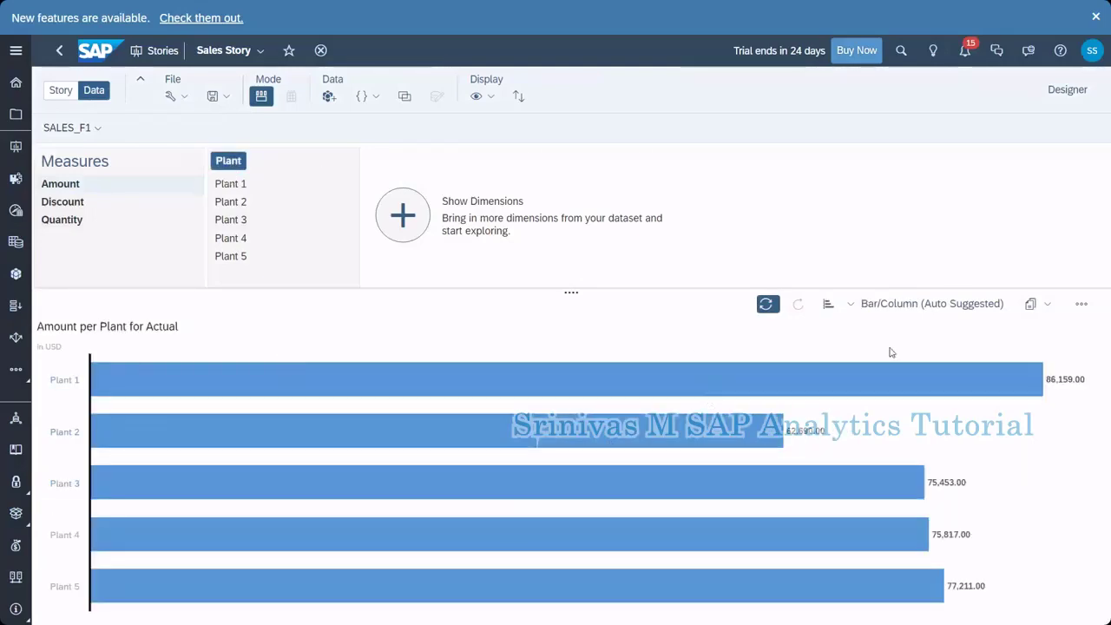
click(1048, 304)
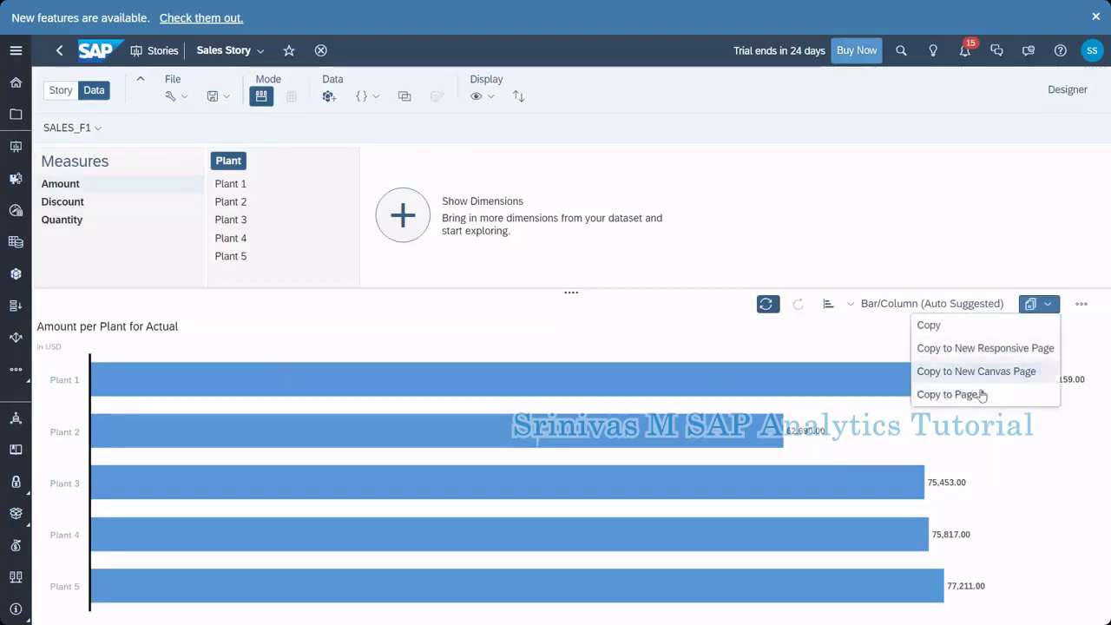
click(974, 395)
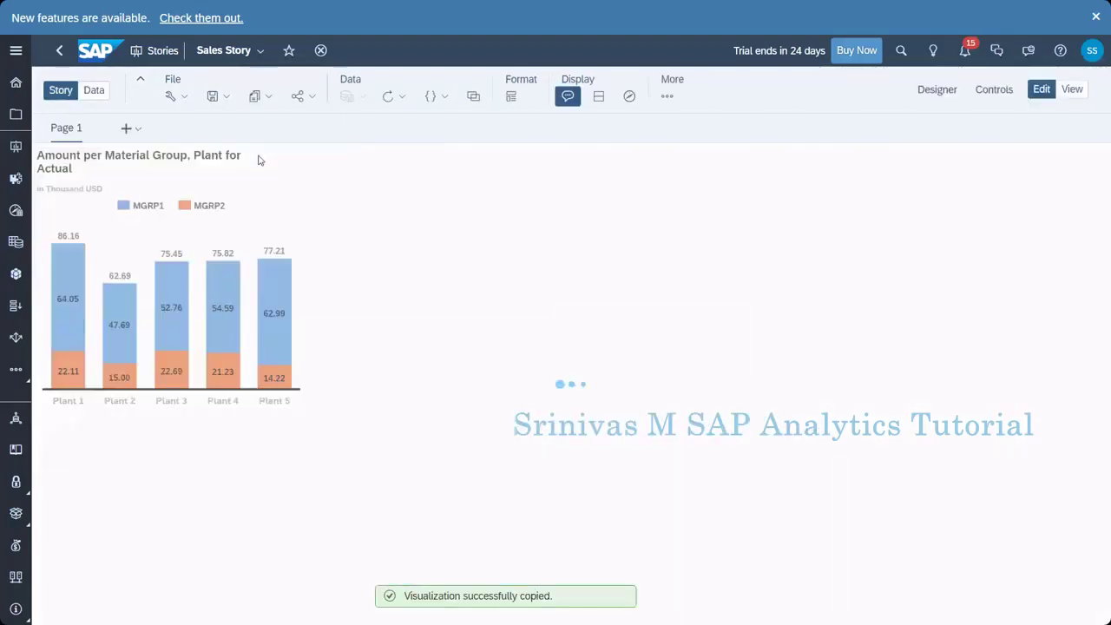
click(565, 267)
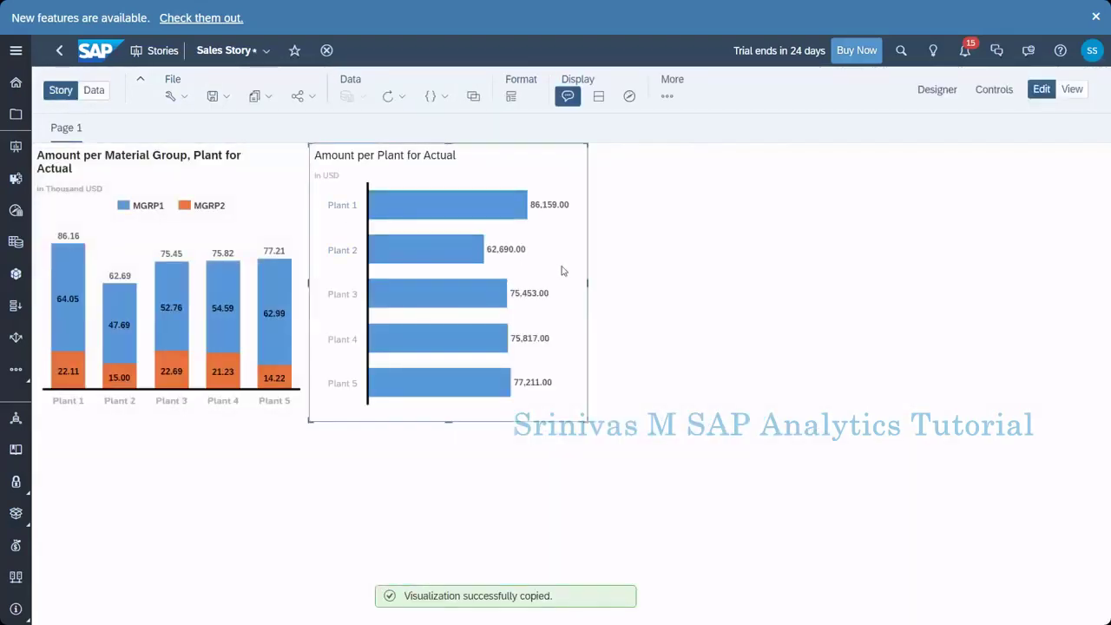
Change the Amount per Plant chart's type to Combination Column & Line.
click(923, 92)
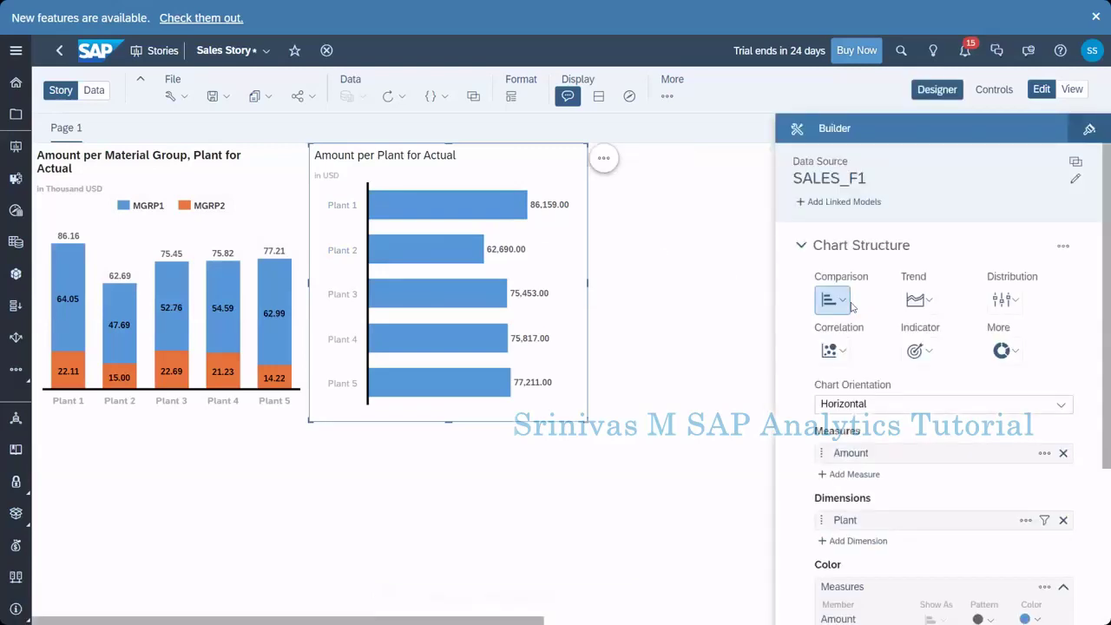
click(844, 306)
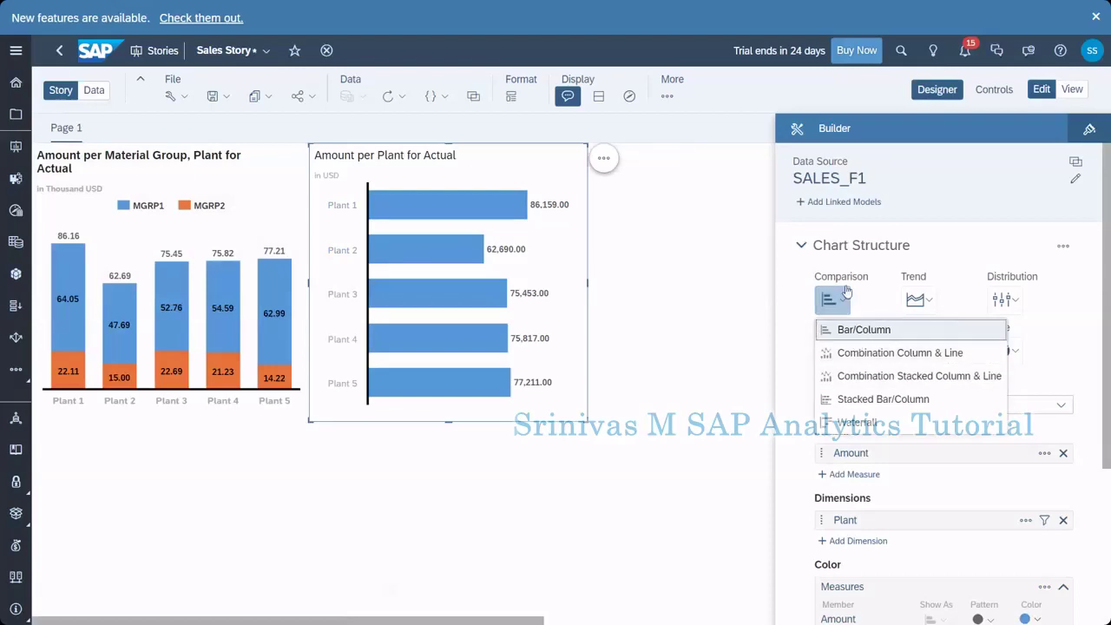
click(874, 355)
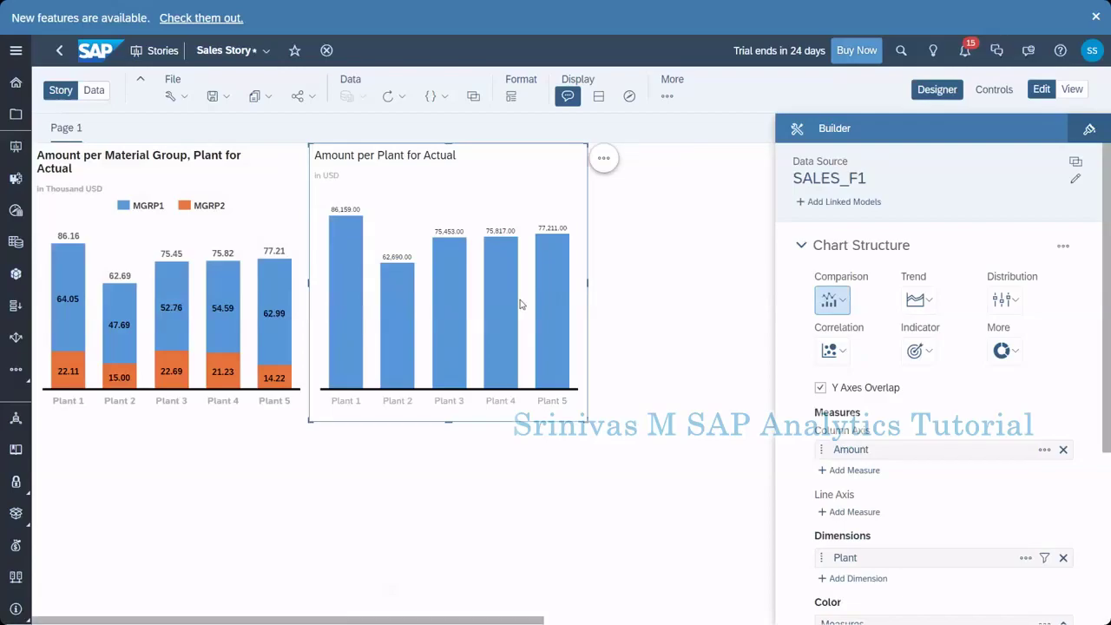
key(alt+Tab)
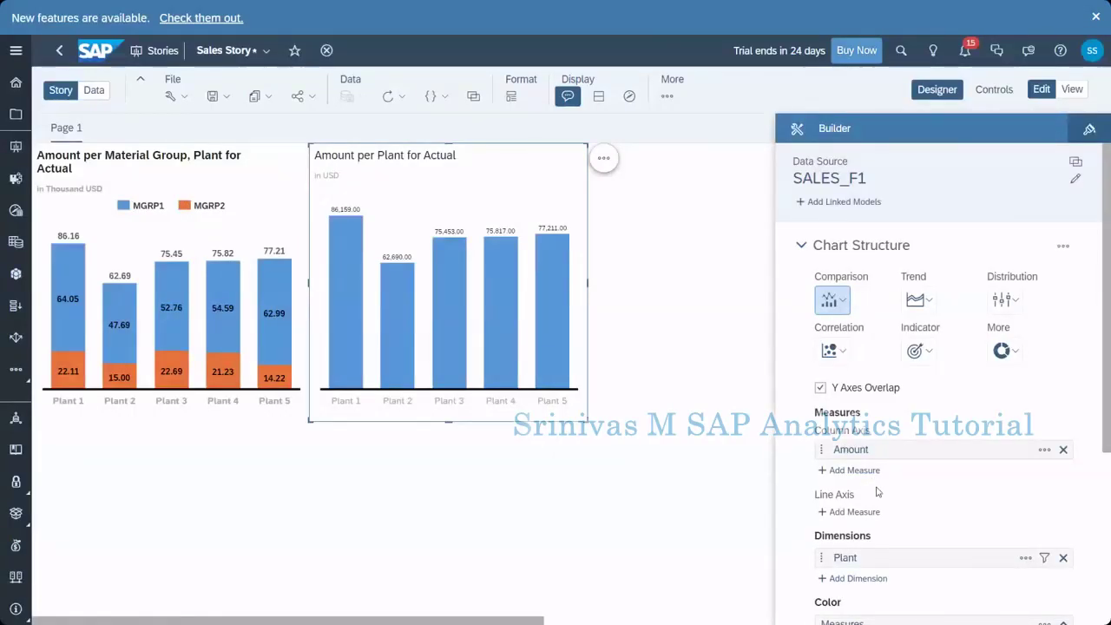
Add Quantity as a second column-axis measure of the Amount per Plant chart.
scroll(865, 417, down, 2)
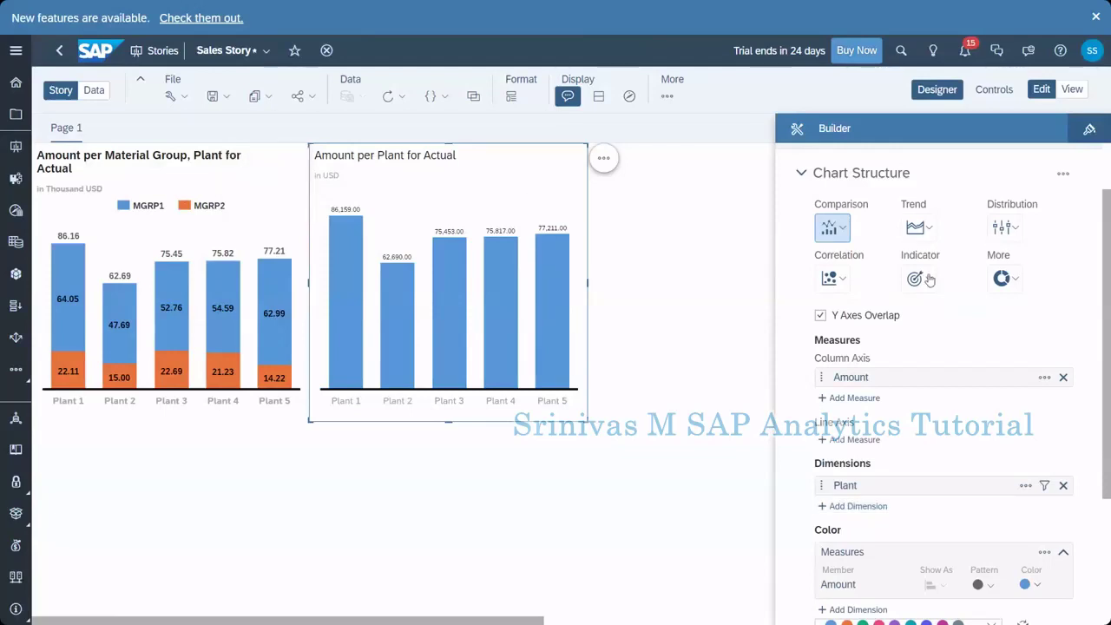
click(854, 399)
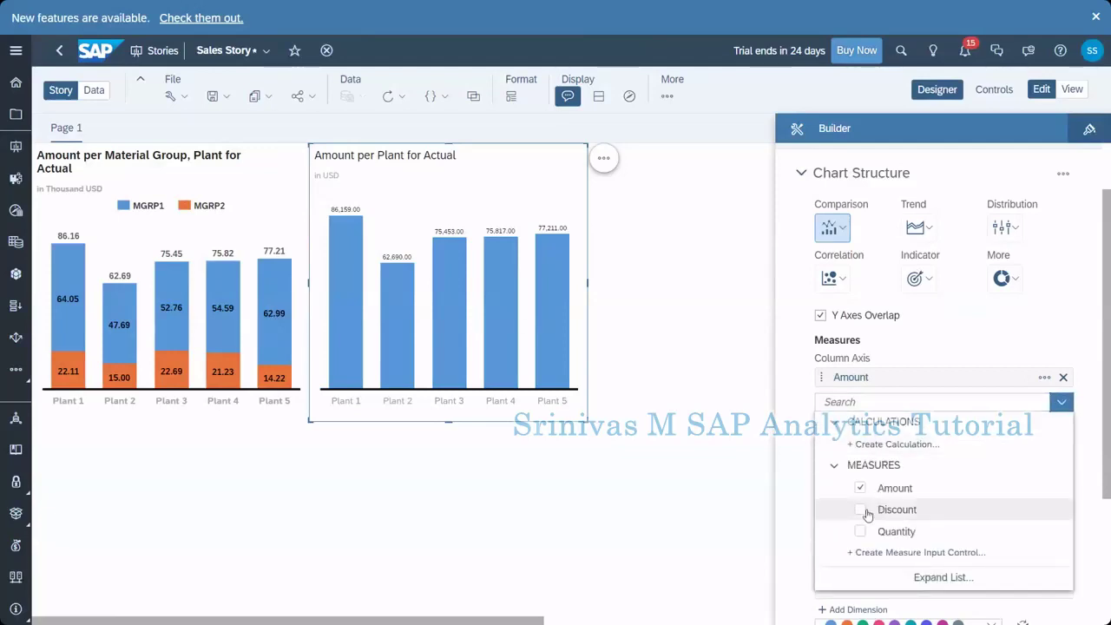
click(860, 531)
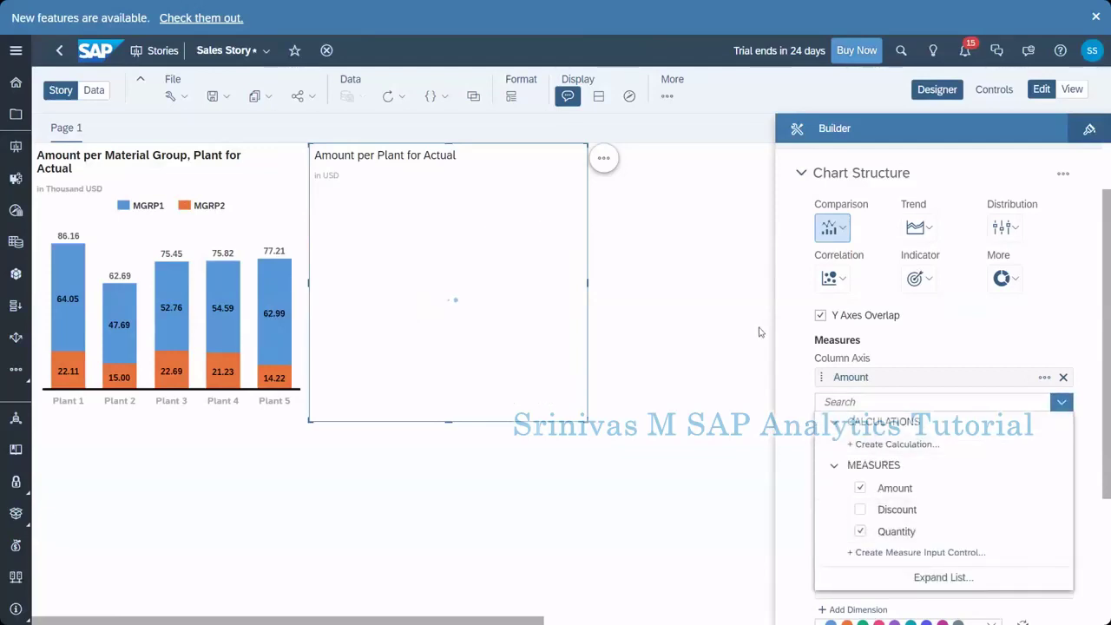
click(787, 382)
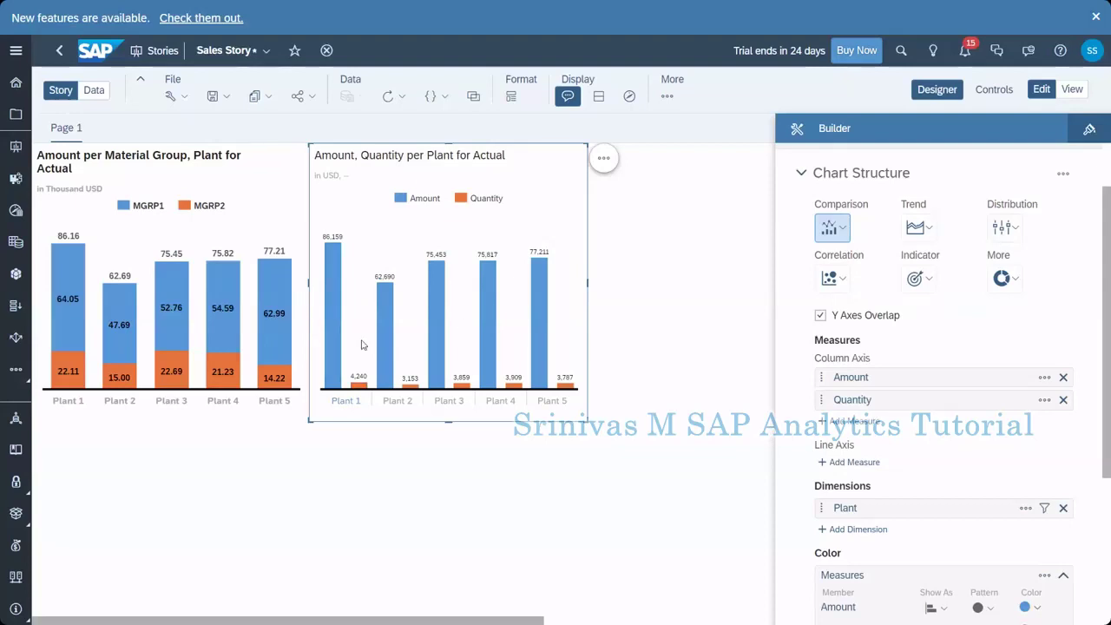
Remove the Quantity measure from the combination chart's column axis.
click(842, 229)
scroll(826, 476, down, 3)
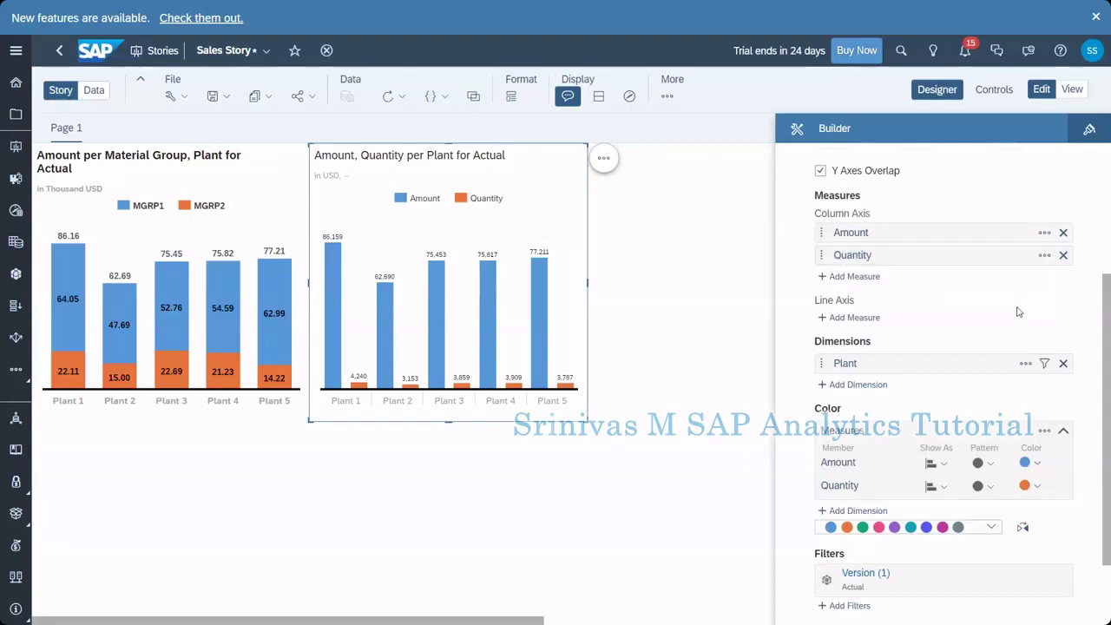
scroll(960, 362, up, 1)
click(1063, 328)
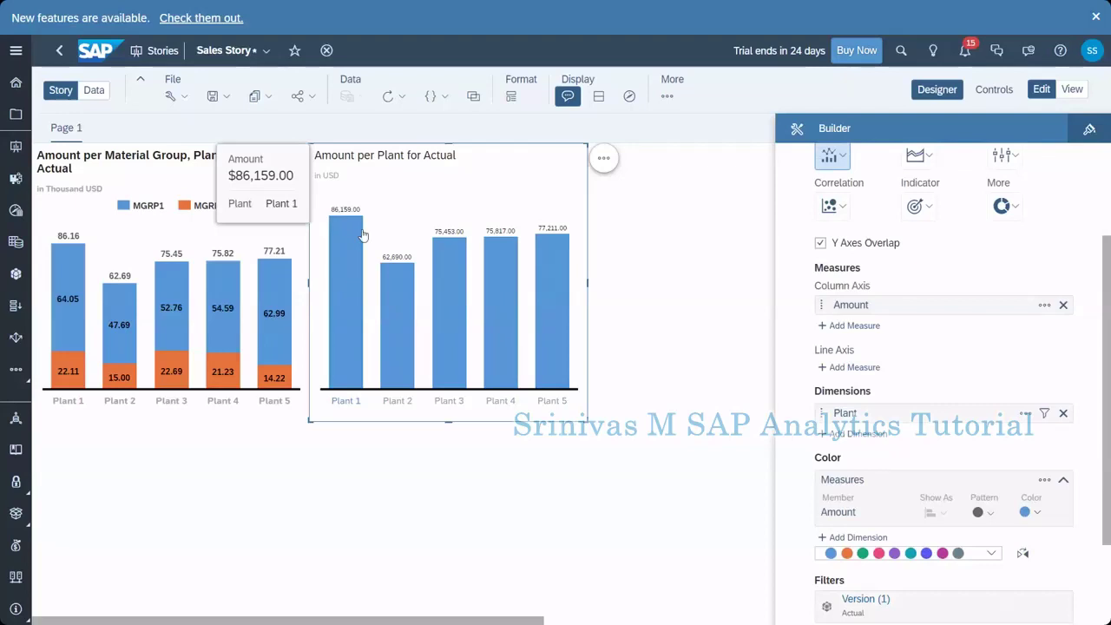
Add Quantity as the line-axis measure of the combination chart.
click(834, 368)
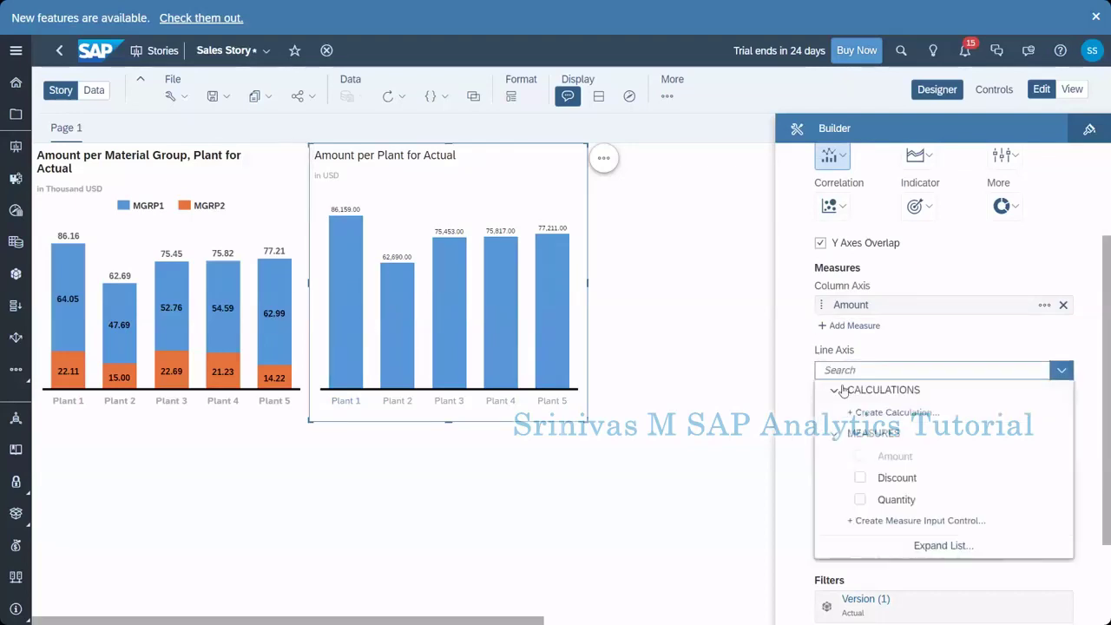
click(861, 501)
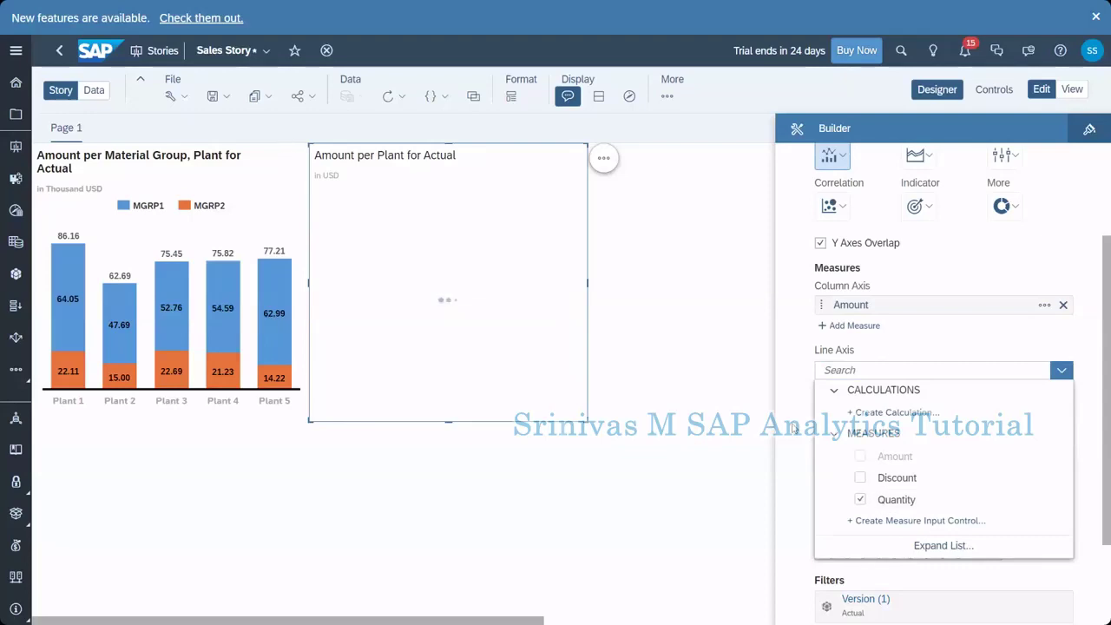
click(795, 429)
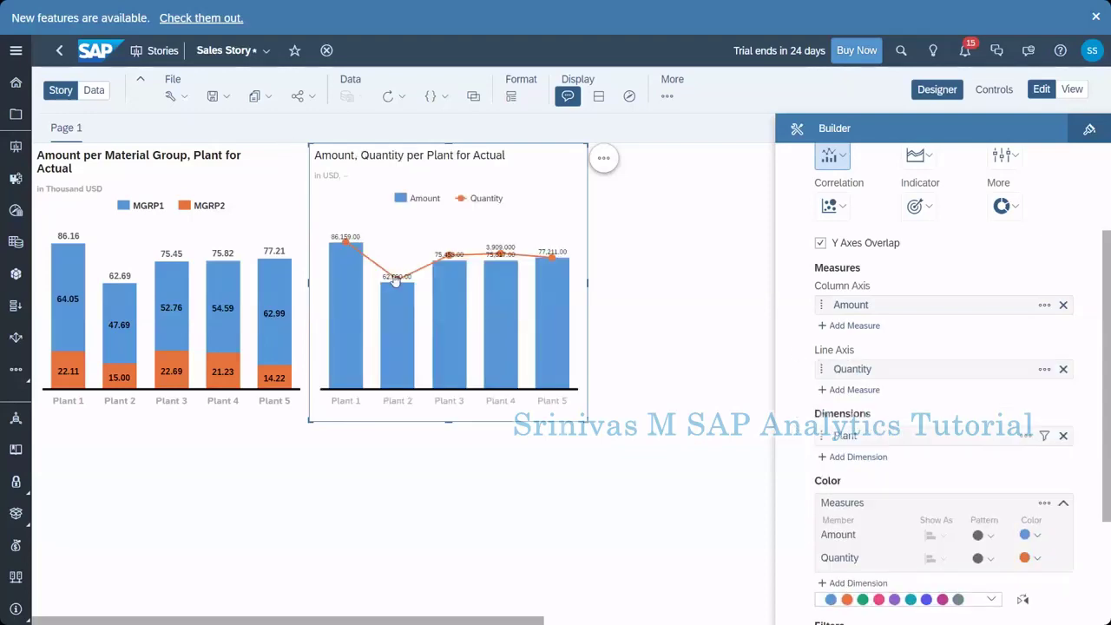
mouse_move(339, 332)
mouse_move(355, 296)
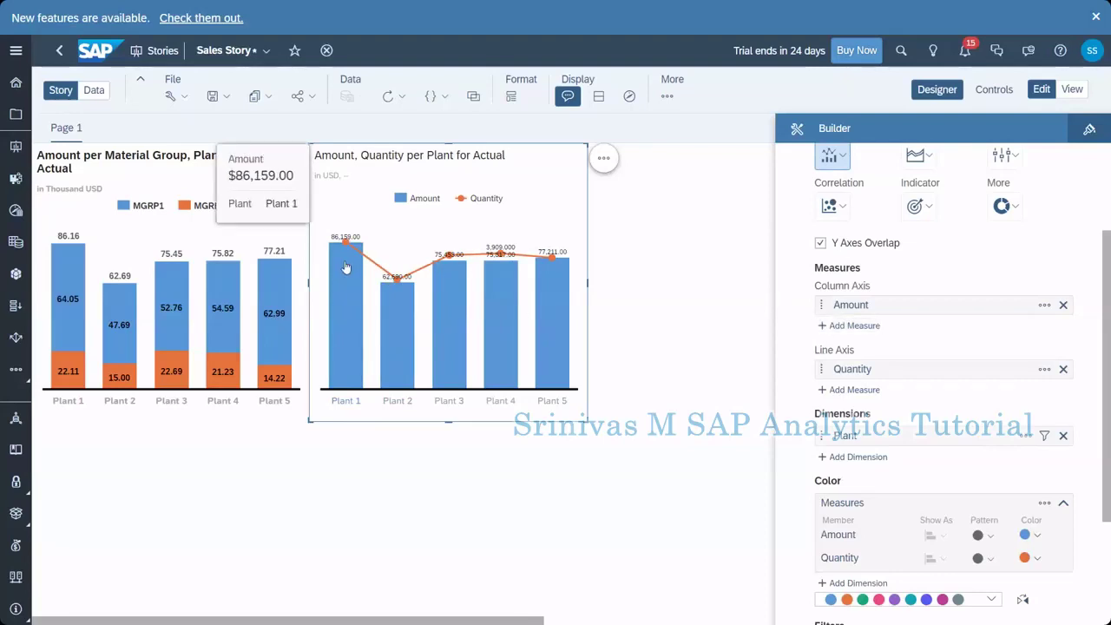
mouse_move(346, 253)
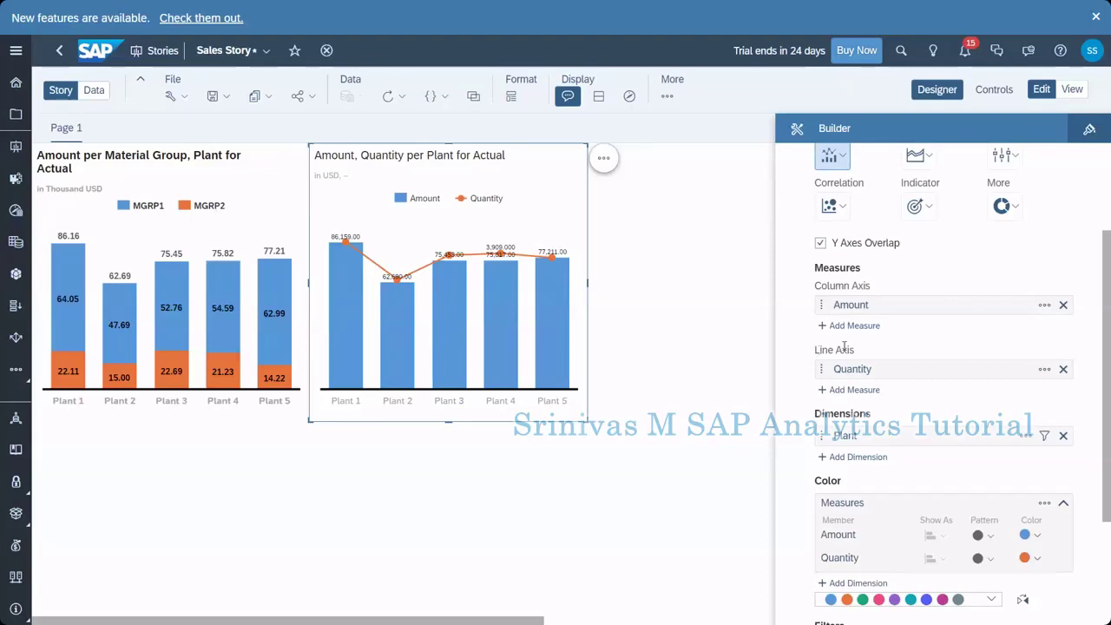
Switch the Amount and Quantity chart's type to Combination Stacked Column & Line.
scroll(844, 346, up, 3)
click(833, 299)
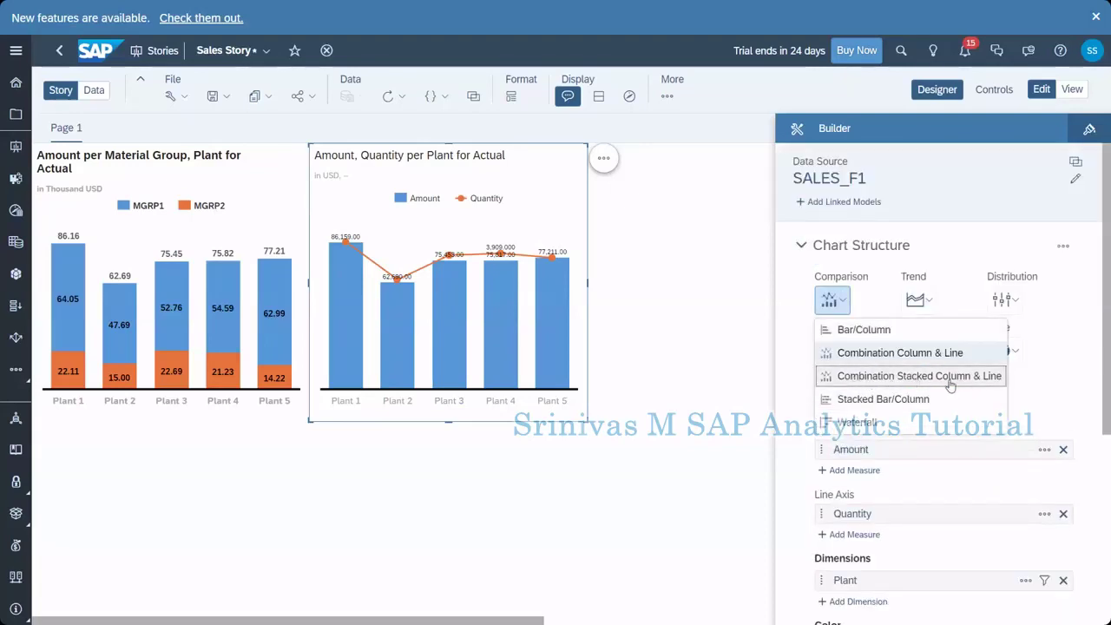
click(903, 376)
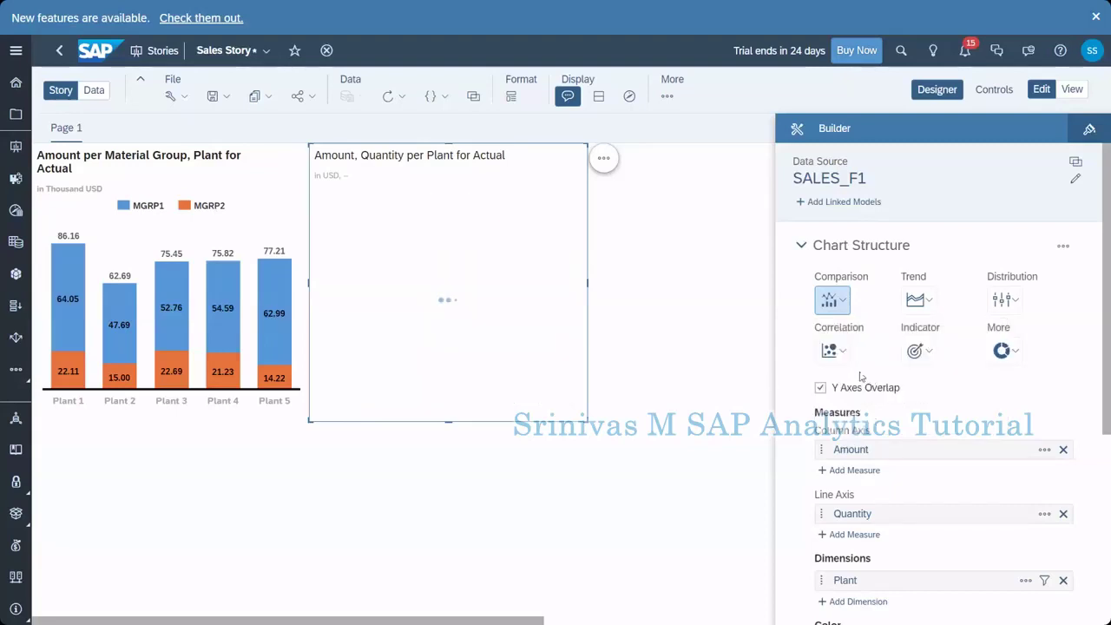
mouse_move(72, 335)
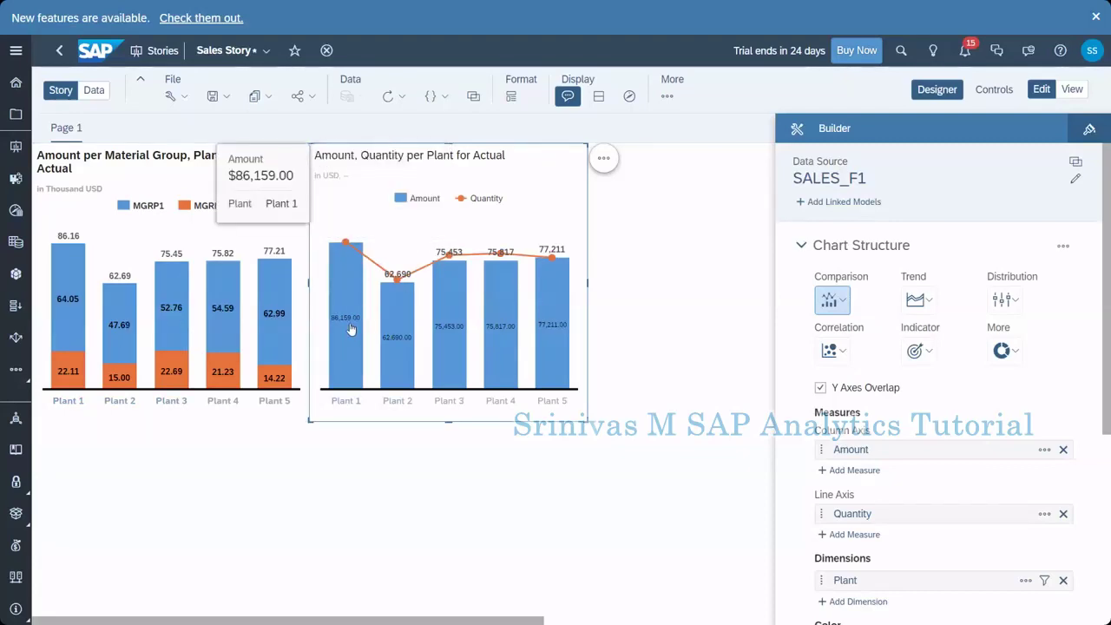
Add Material Group, a property of the MATERIAL dimension, as the color dimension of the stacked column and line chart.
scroll(964, 512, down, 3)
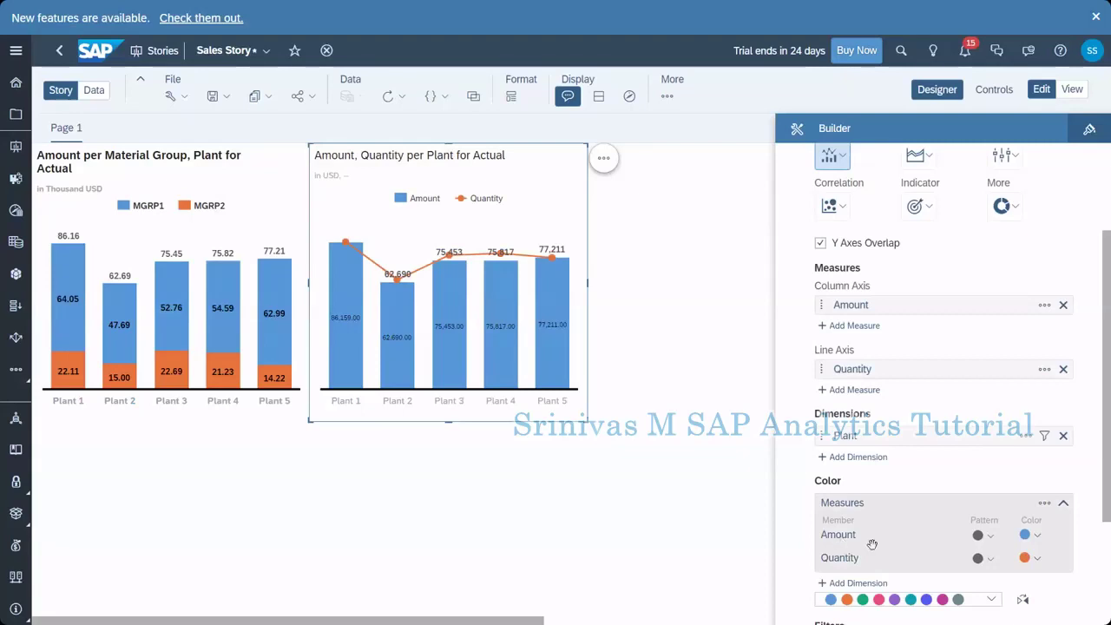
scroll(996, 504, down, 2)
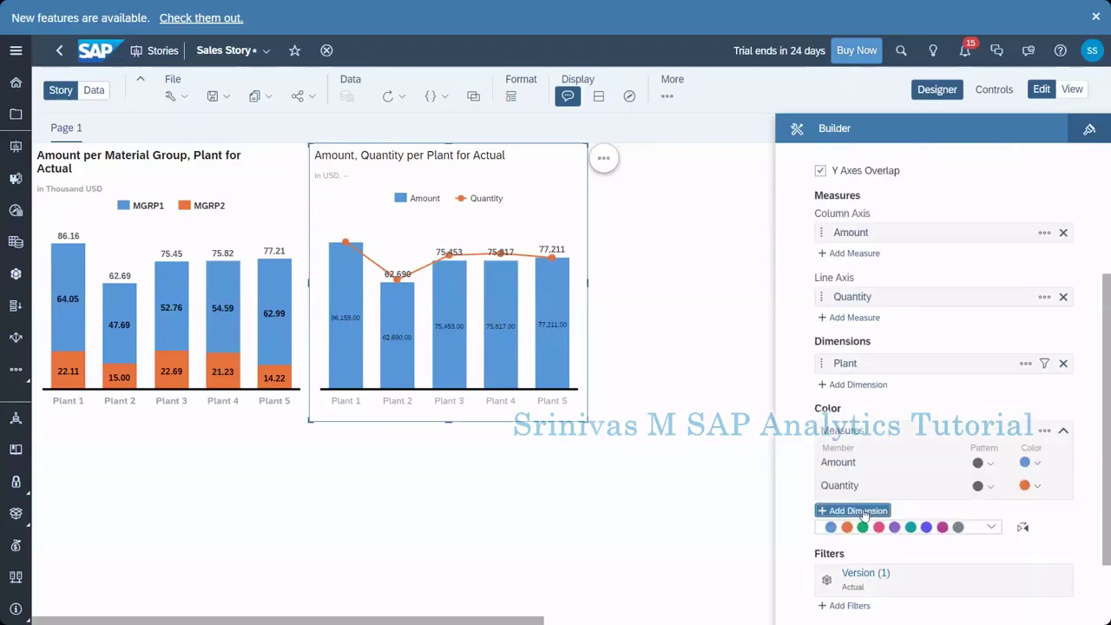
click(864, 513)
scroll(832, 539, down, 1)
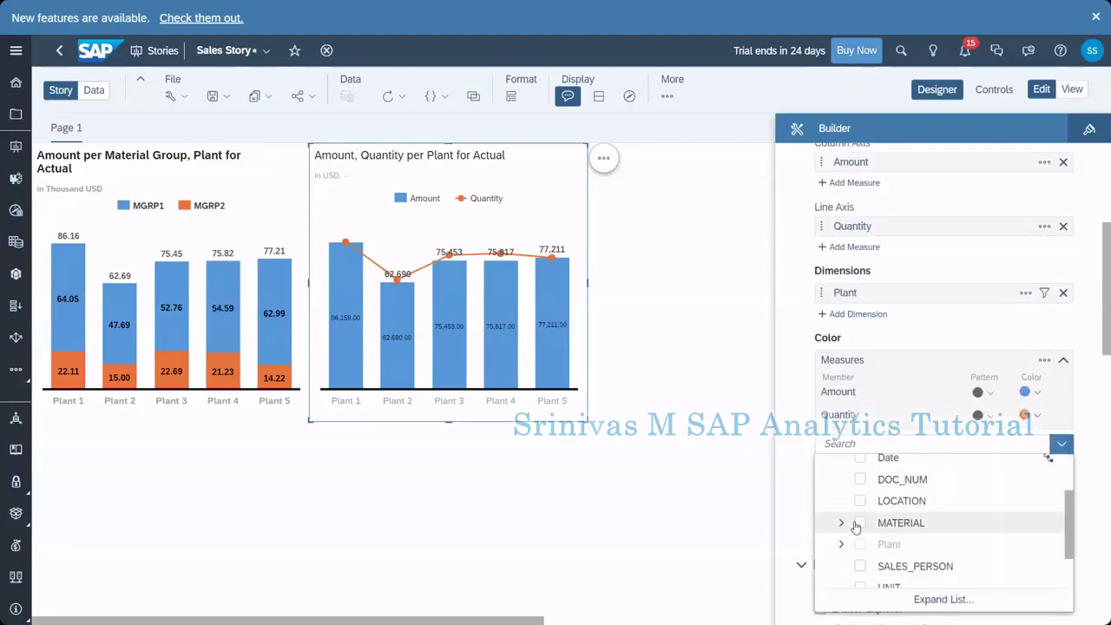
click(842, 523)
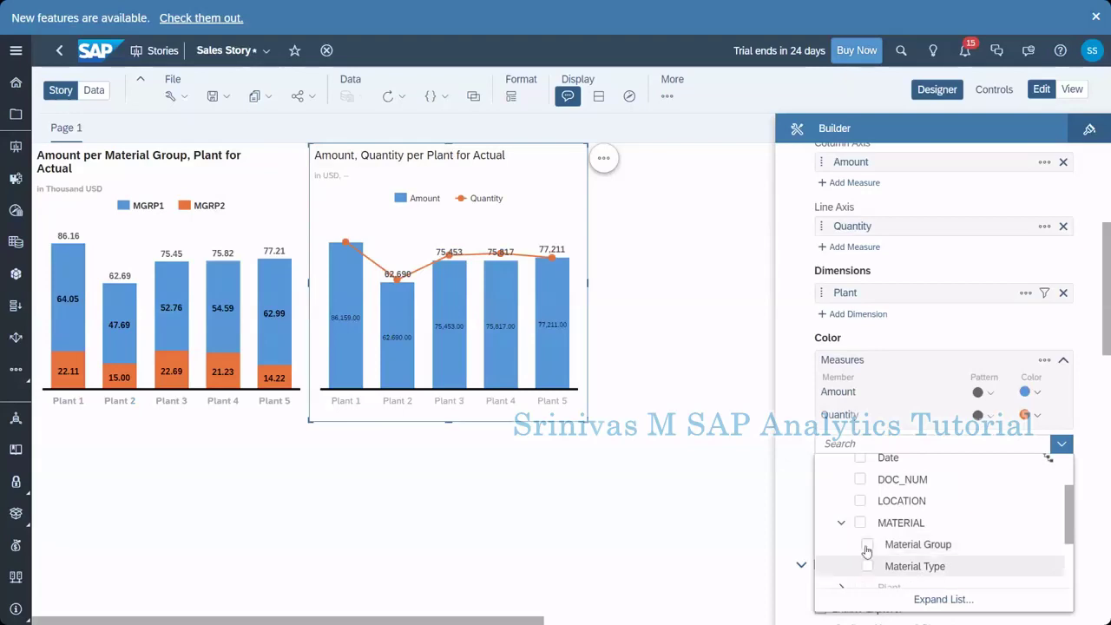
click(867, 545)
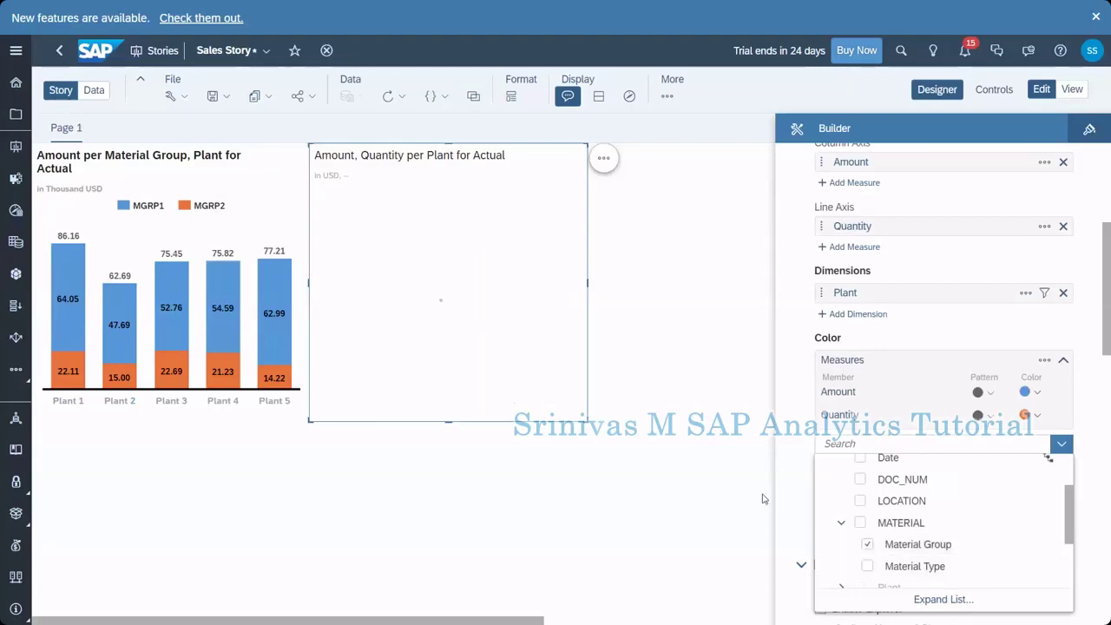
click(794, 460)
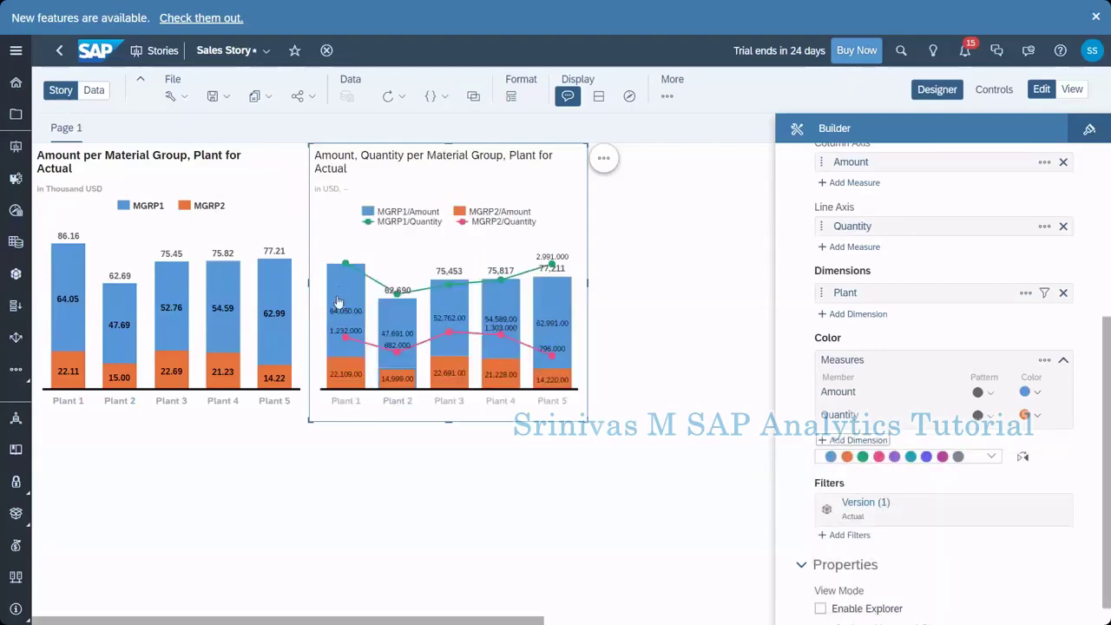
mouse_move(341, 302)
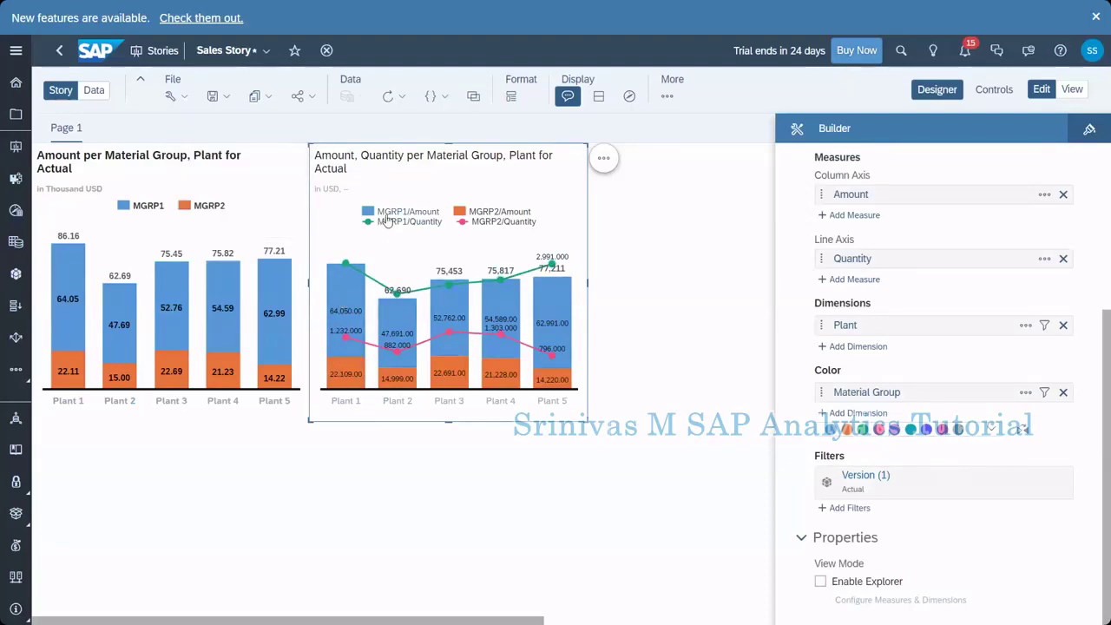
mouse_move(352, 371)
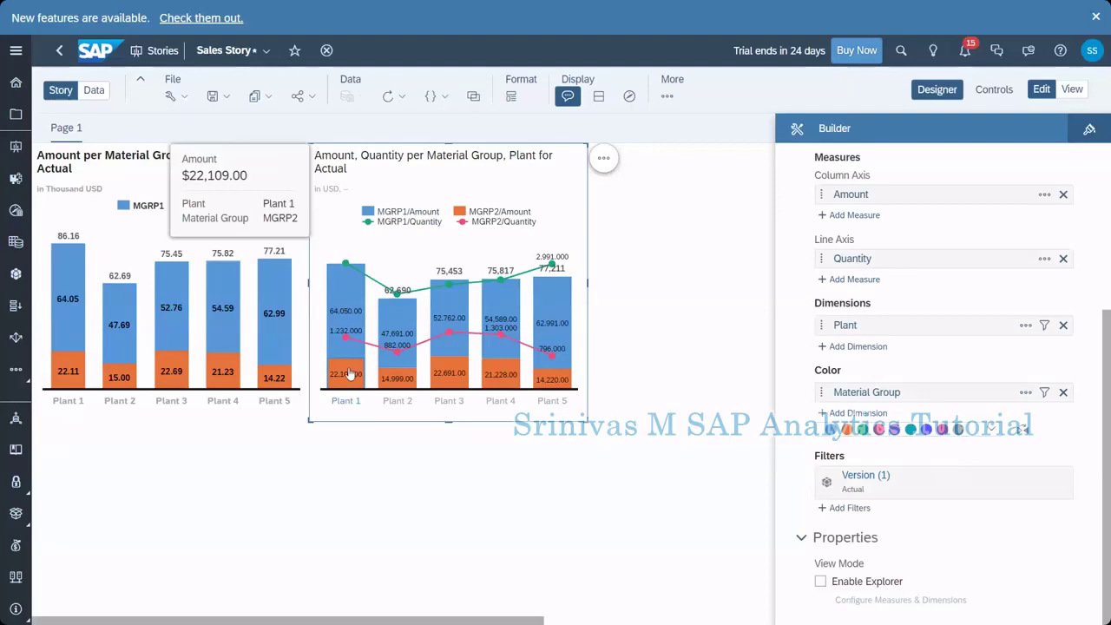
mouse_move(343, 281)
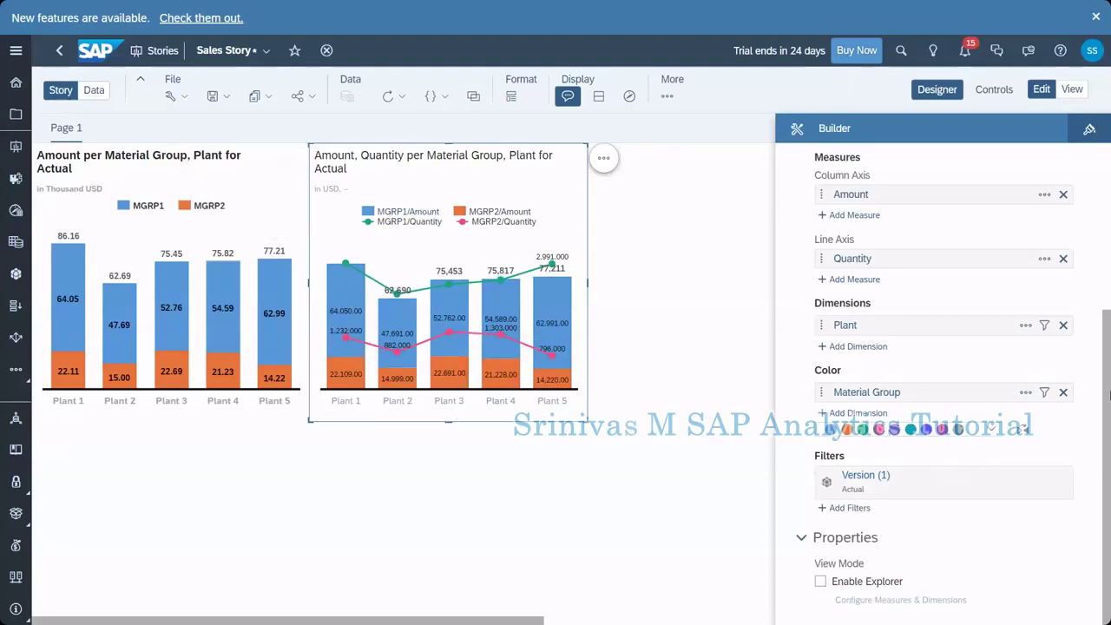
Switch the stacked Amount and Quantity chart's type back to Combination Column & Line.
scroll(886, 400, up, 5)
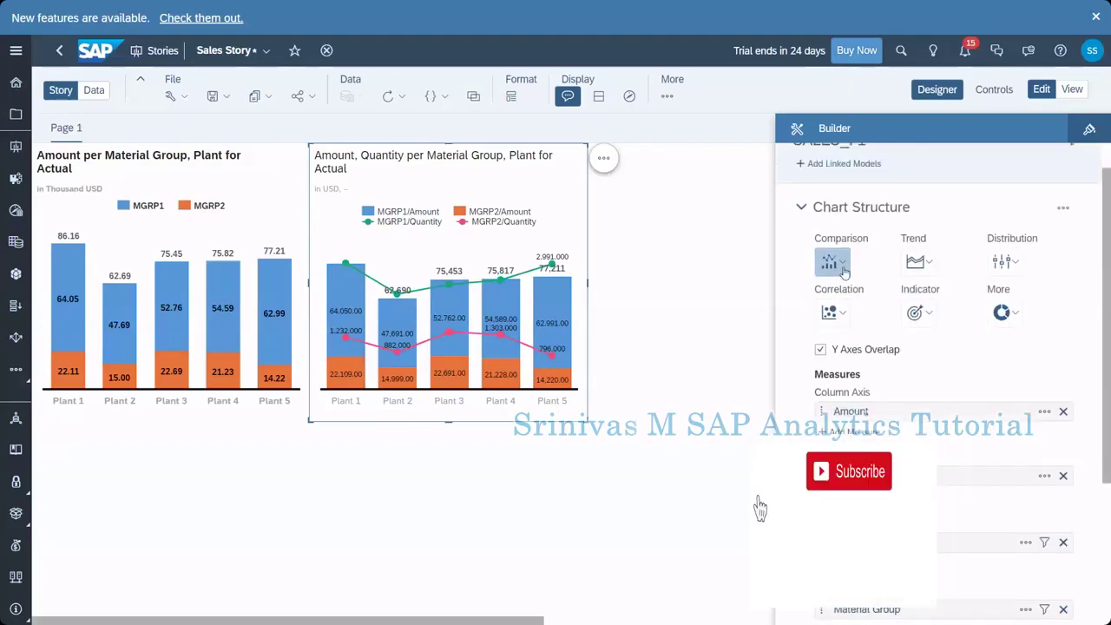
click(830, 261)
click(860, 315)
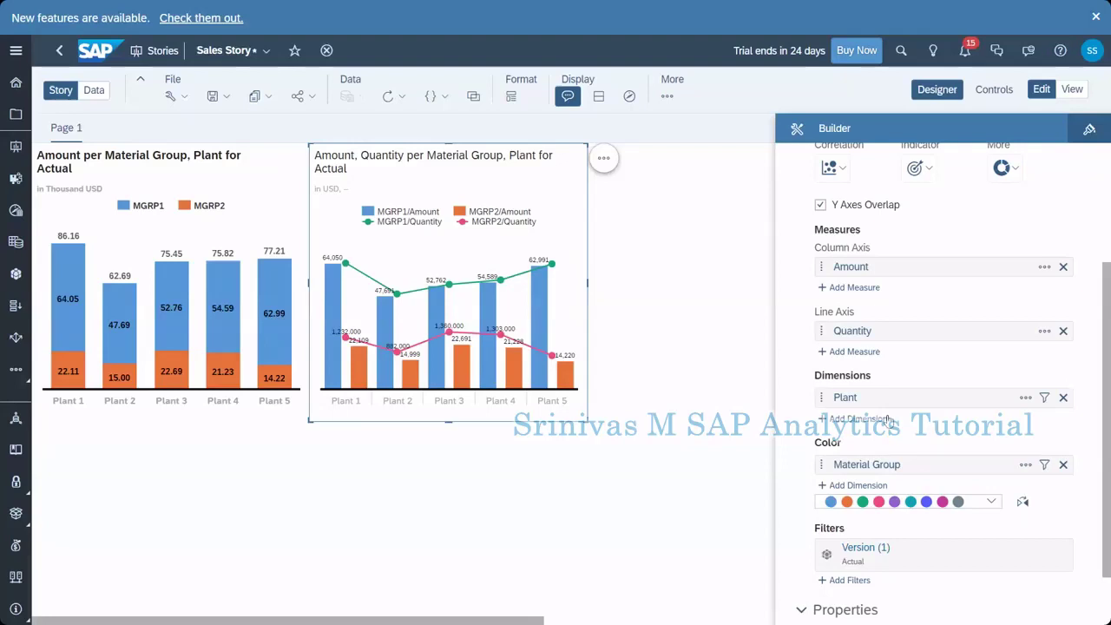
Remove the Plant dimension from the combination chart and add it back.
click(1062, 398)
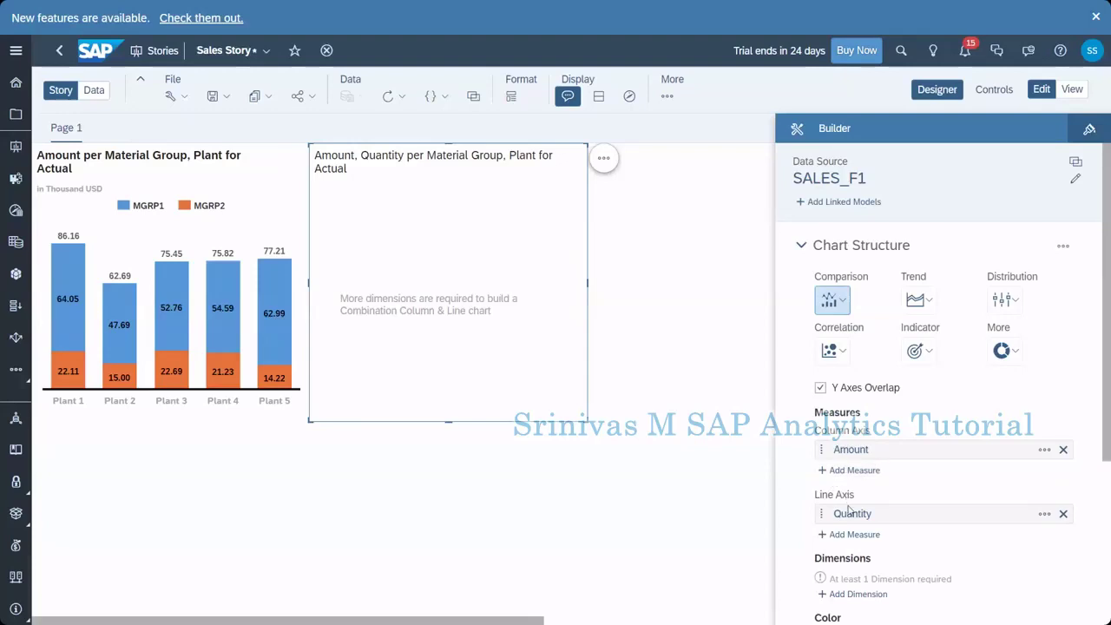
scroll(825, 278, down, 3)
click(850, 378)
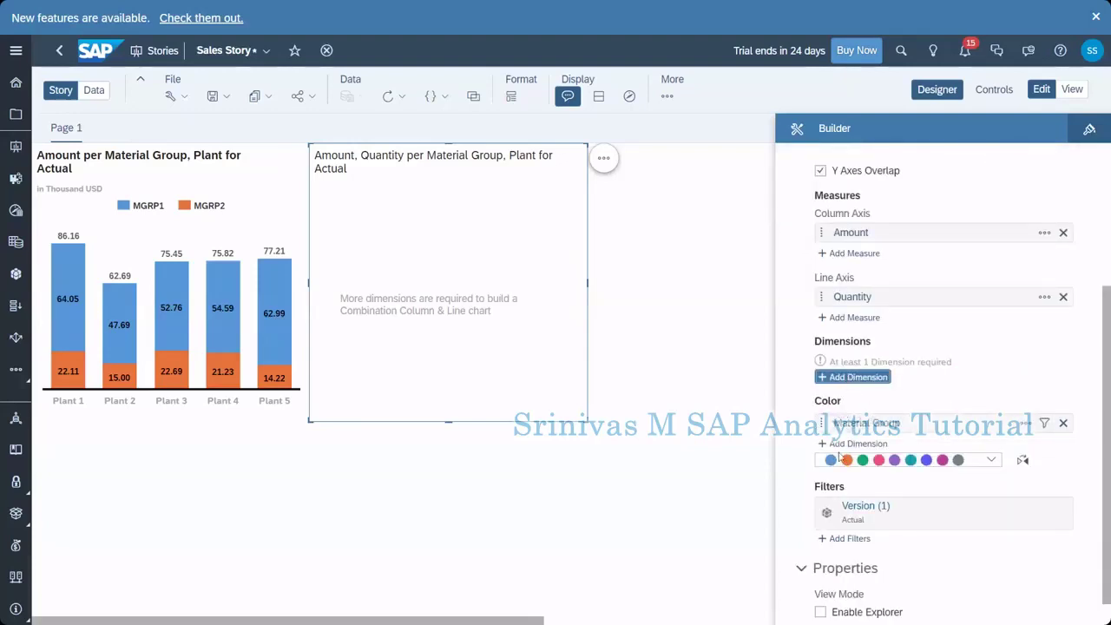
click(858, 554)
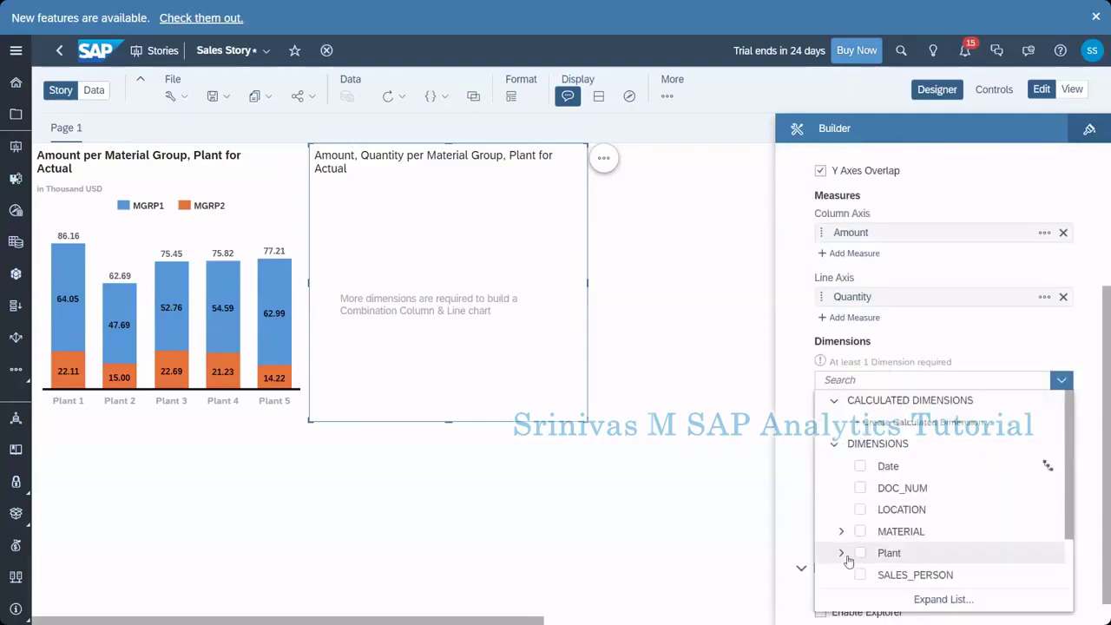
click(801, 430)
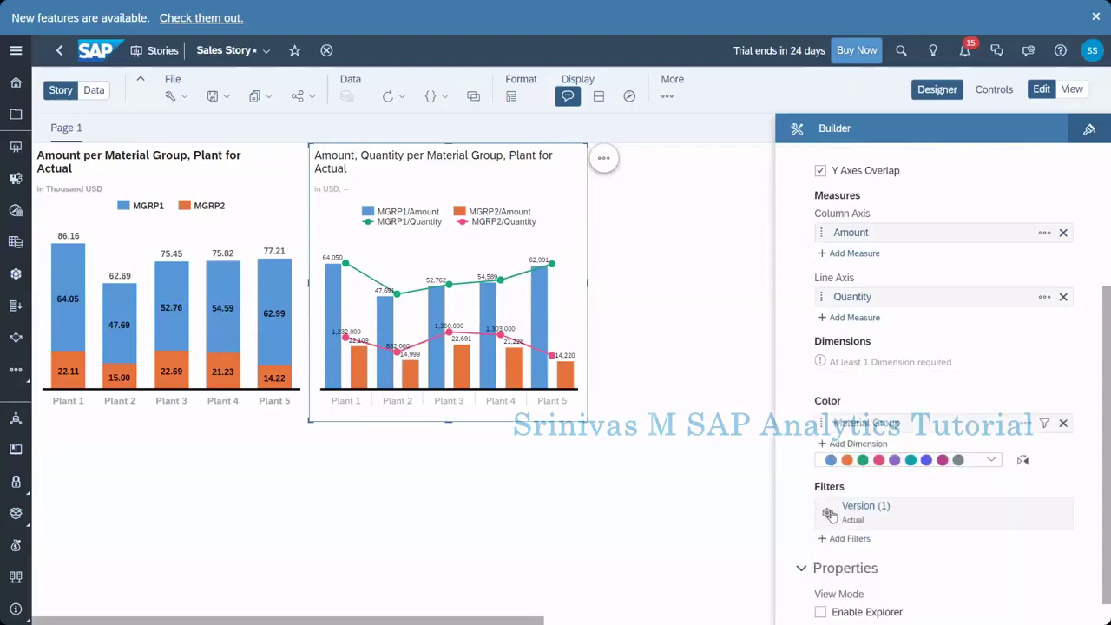
Remove Material Group from the combination chart's color dimension.
scroll(868, 450, up, 2)
scroll(868, 450, down, 2)
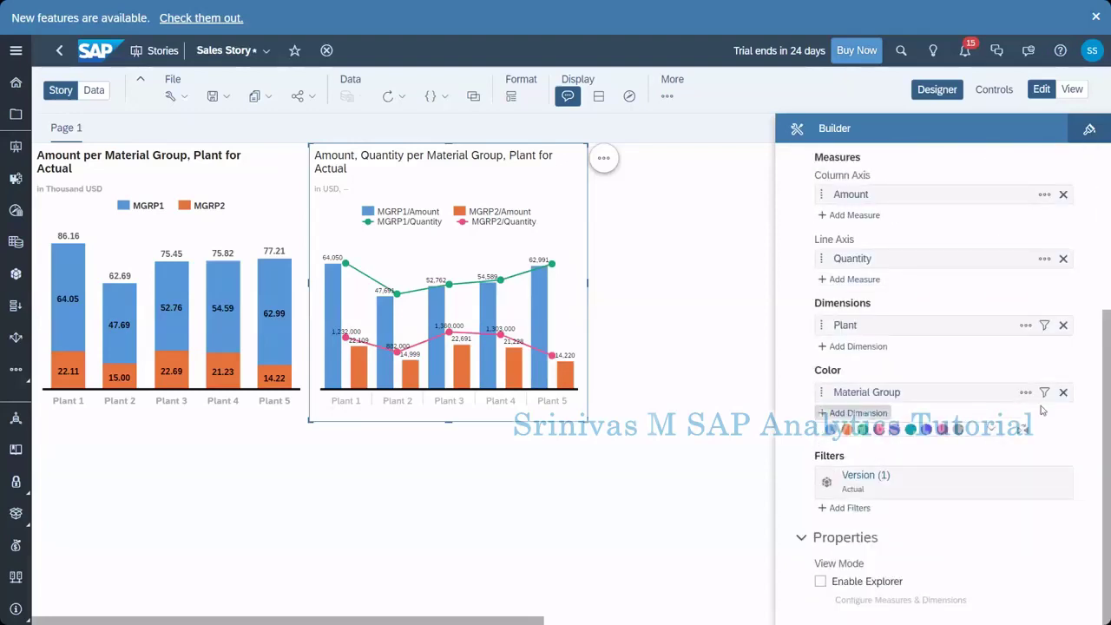
click(1064, 393)
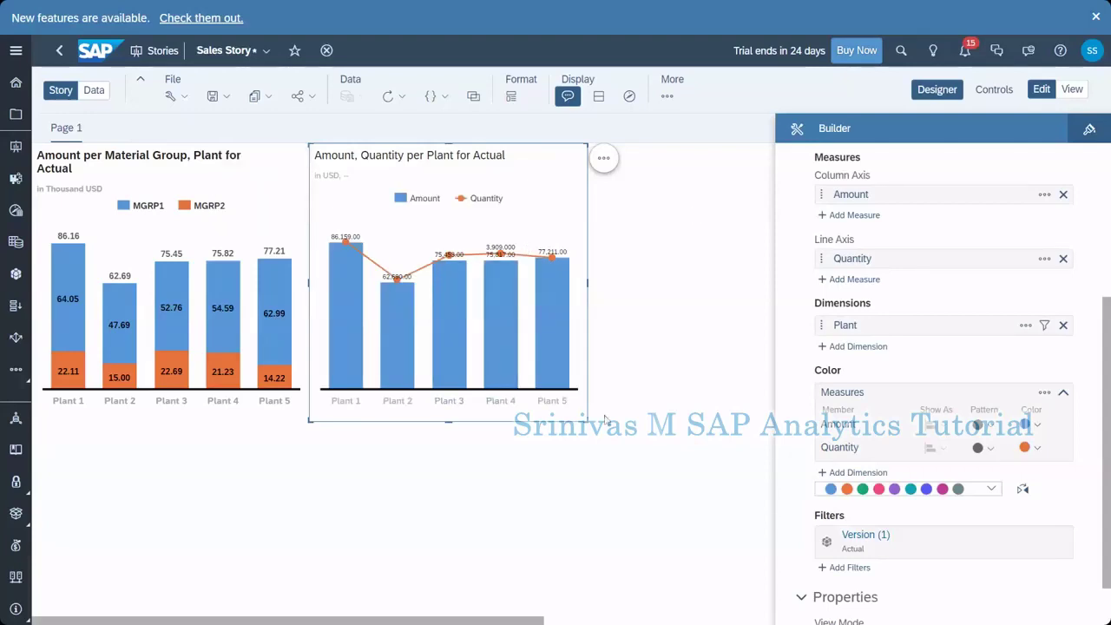
scroll(838, 343, up, 3)
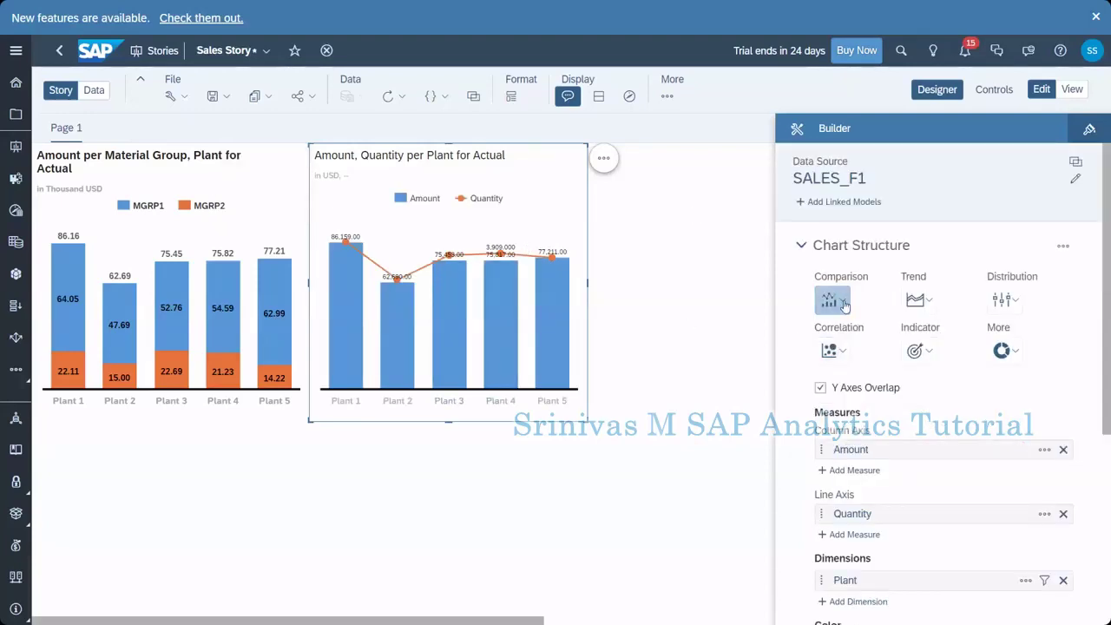
click(838, 301)
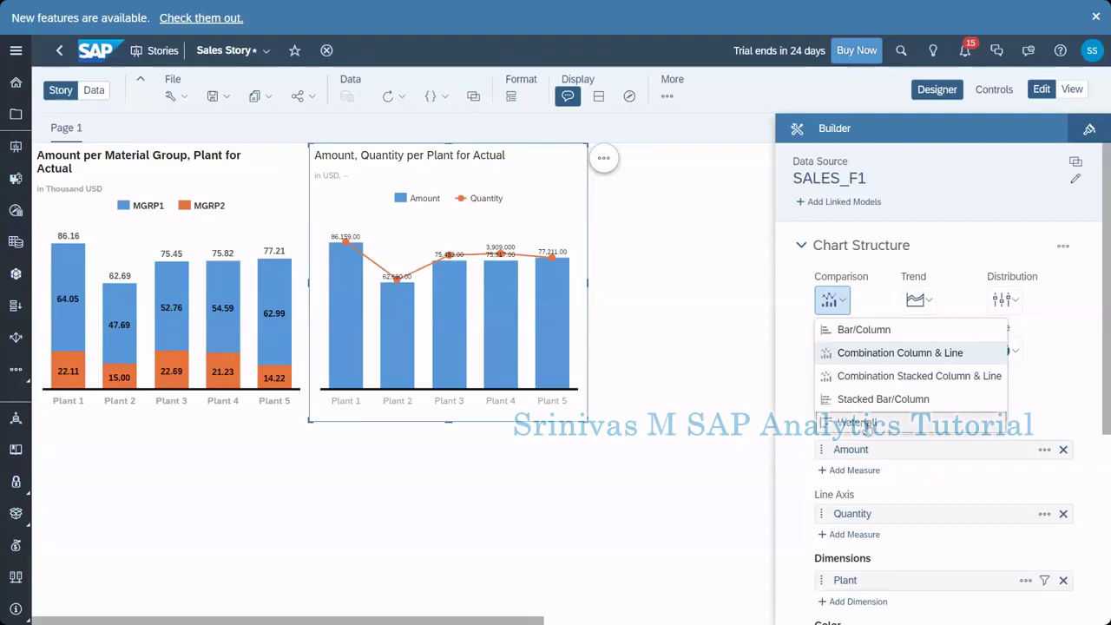
click(620, 499)
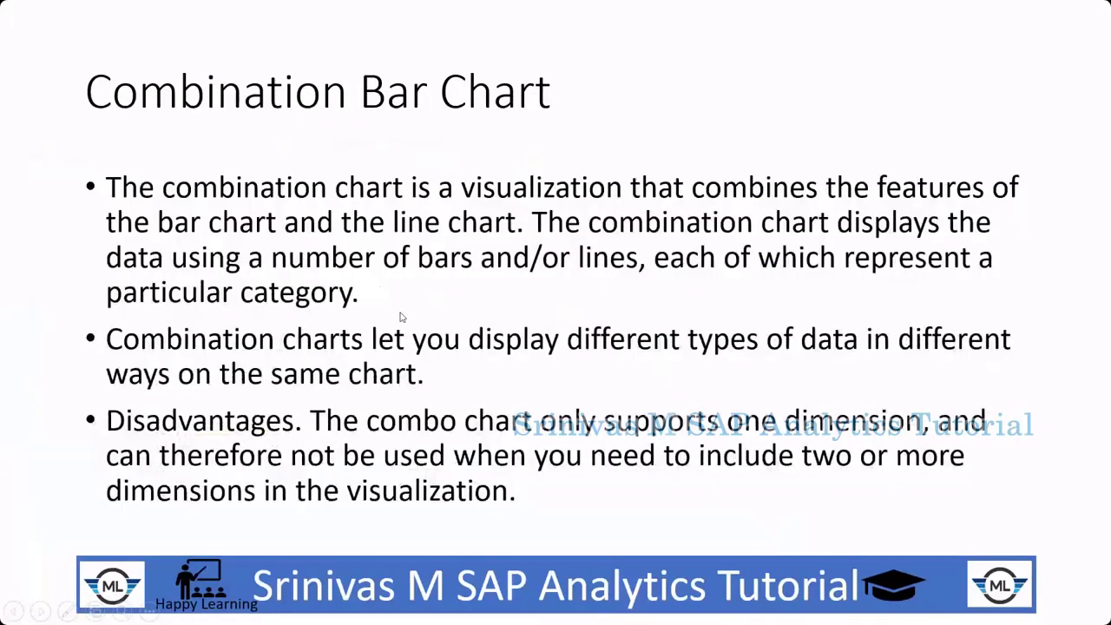
click(321, 324)
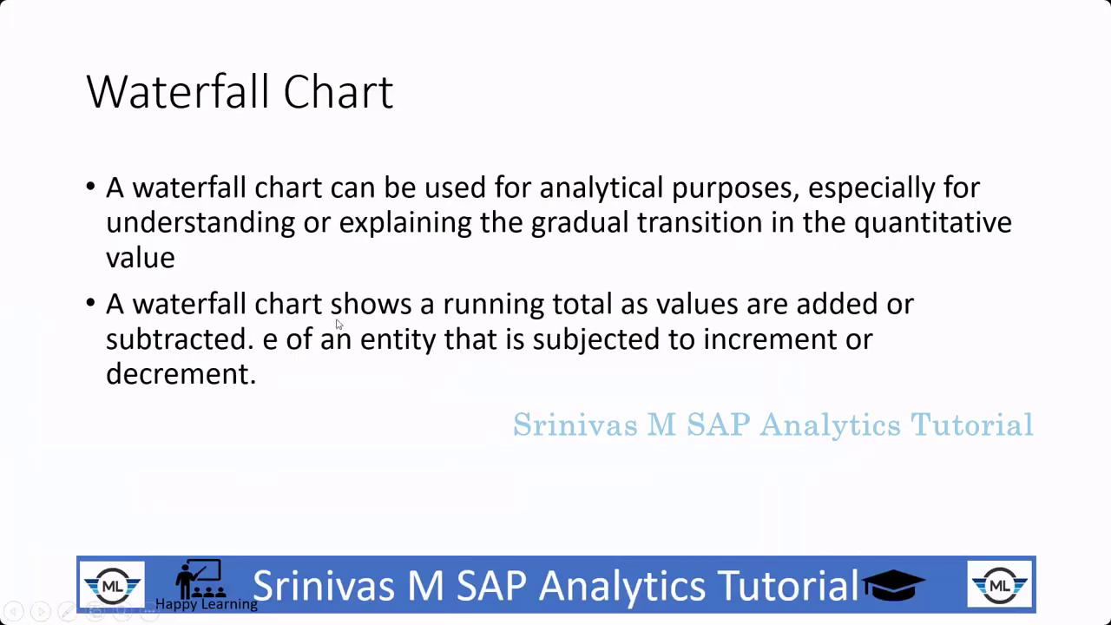
Return to the Sales Story in SAP Analytics Cloud and use its data view to add an Amount per Plant bar chart to Page 1.
key(alt+Tab)
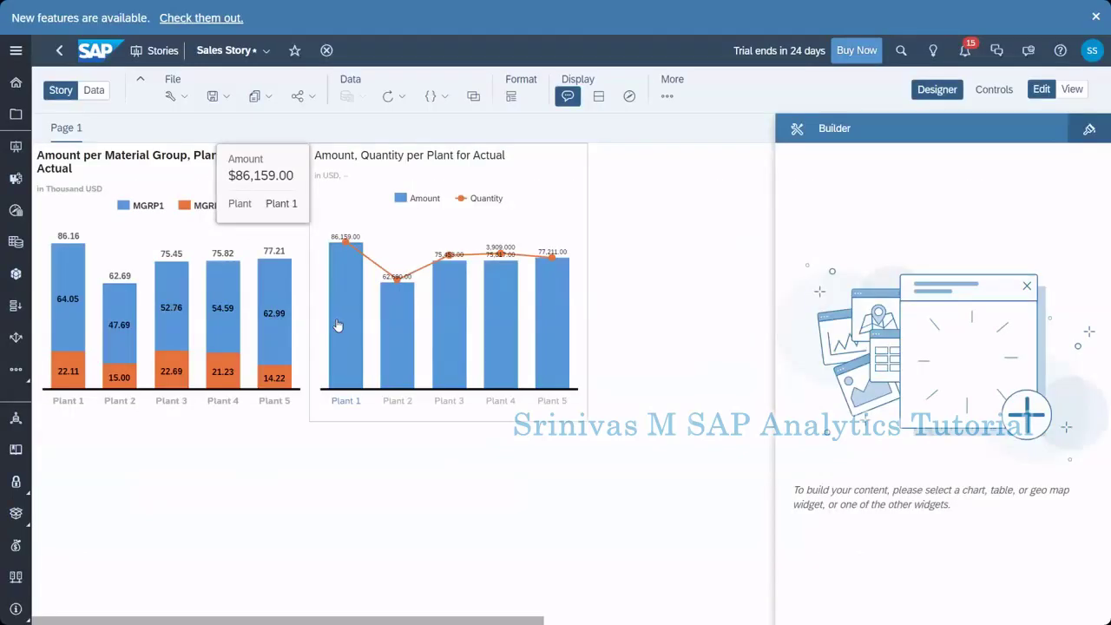
click(556, 215)
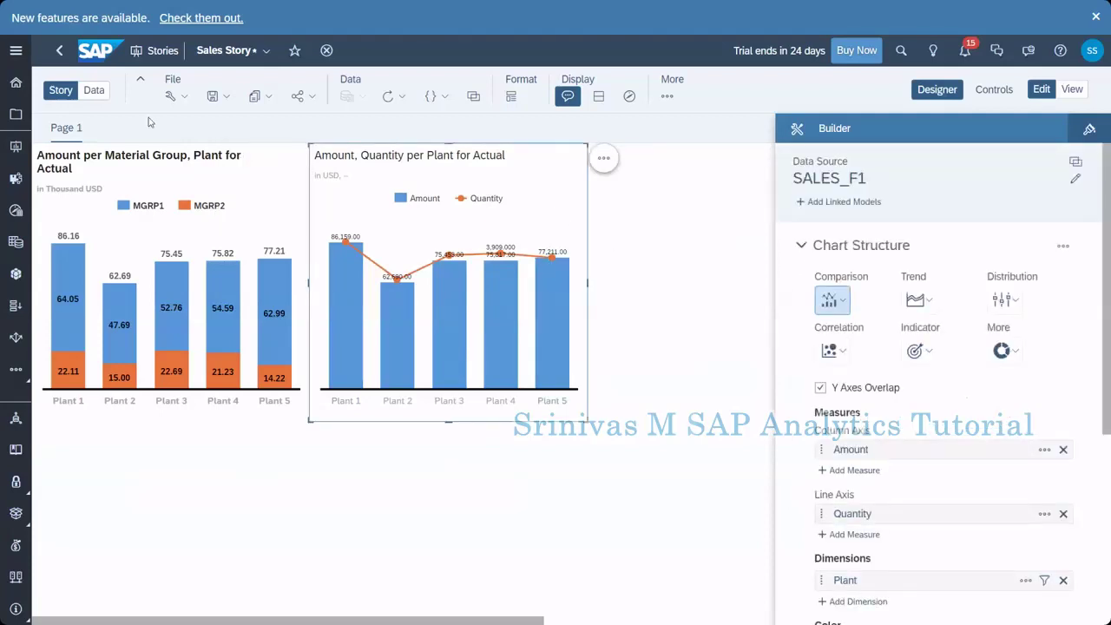
click(95, 91)
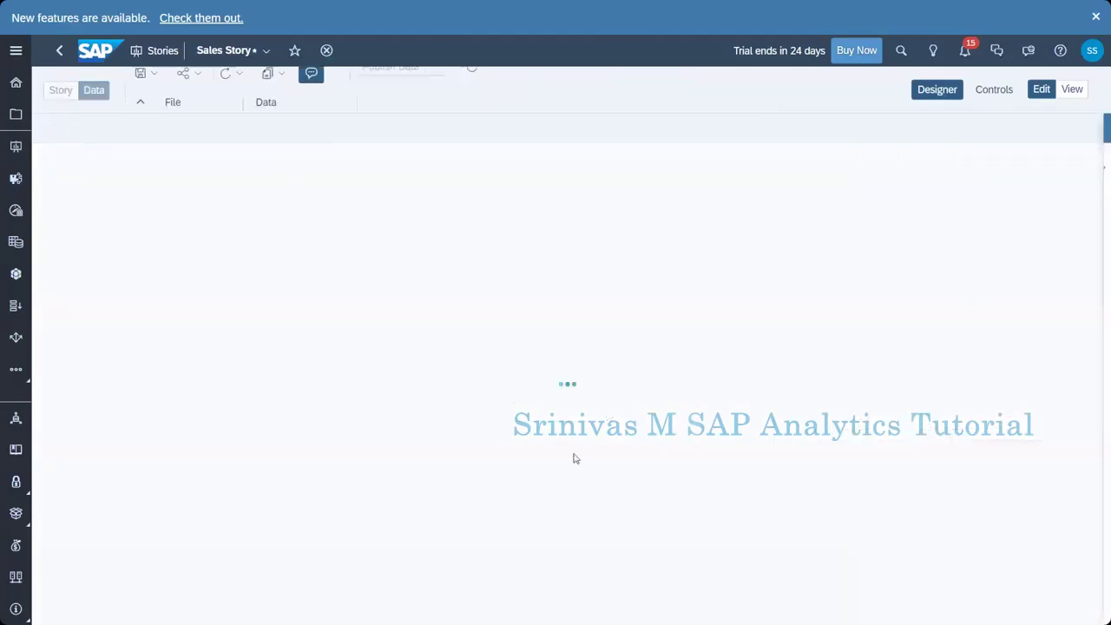
click(1042, 304)
click(970, 395)
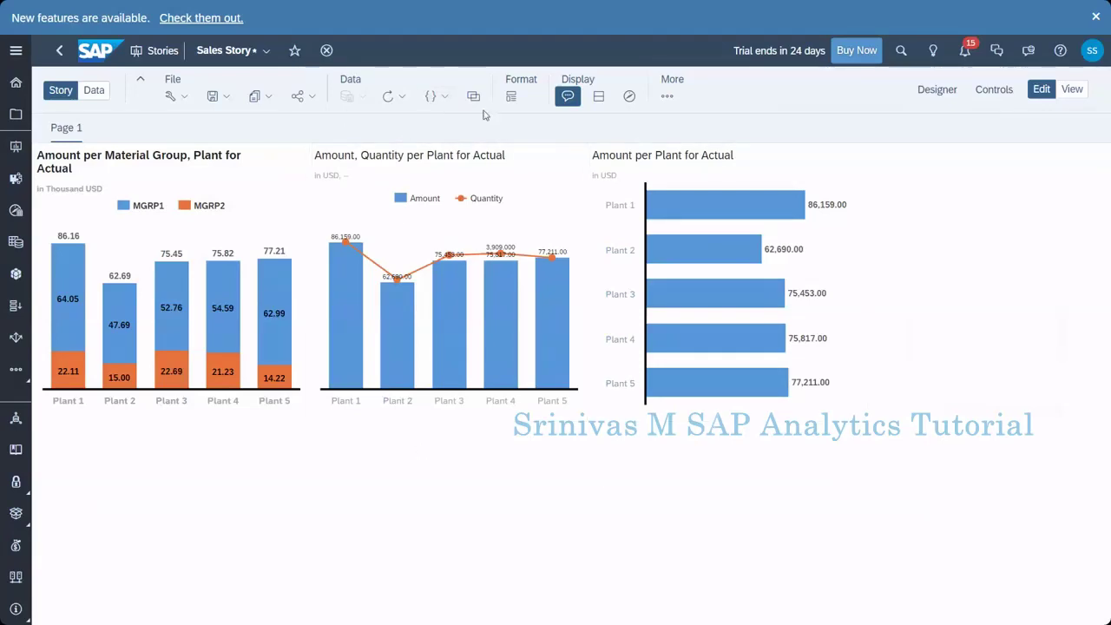
Insert a new empty chart on Page 1 and remove it again.
click(667, 96)
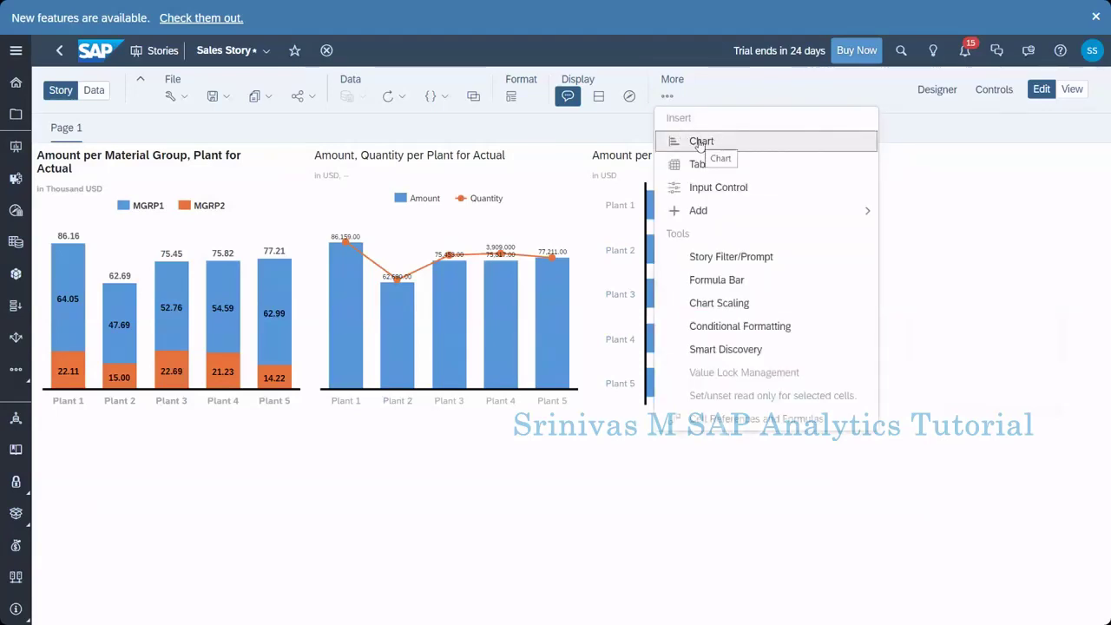
click(426, 516)
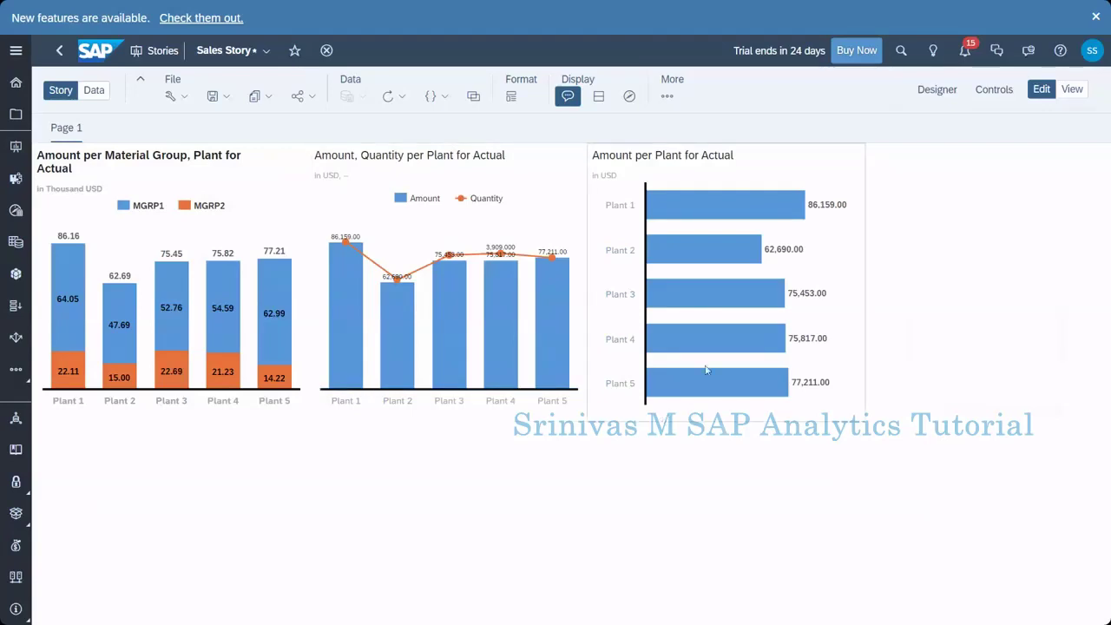
click(667, 96)
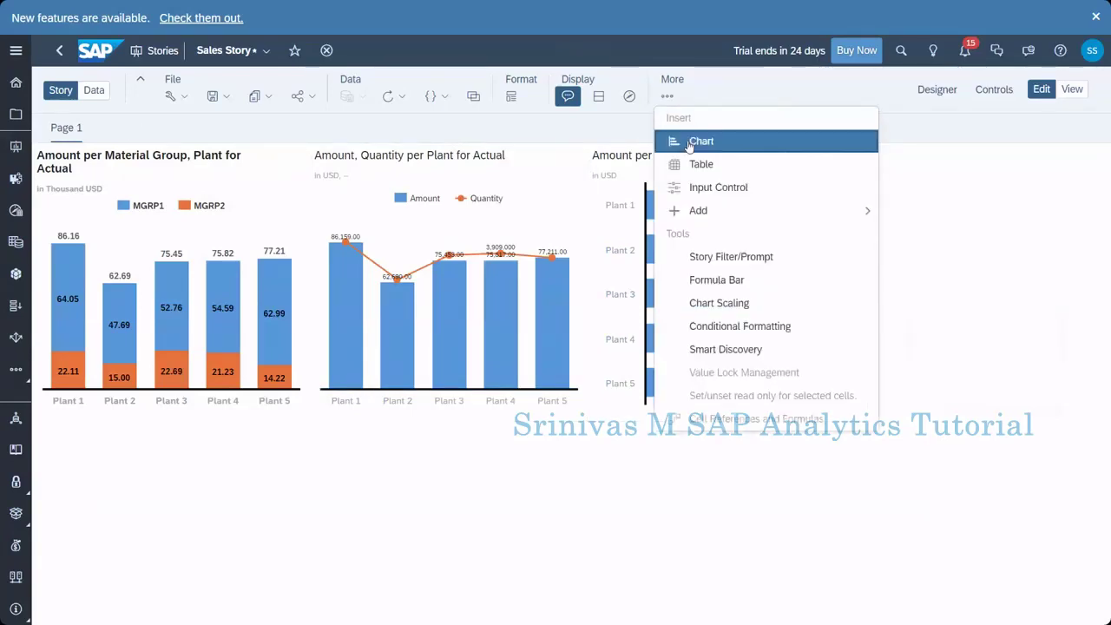
click(695, 141)
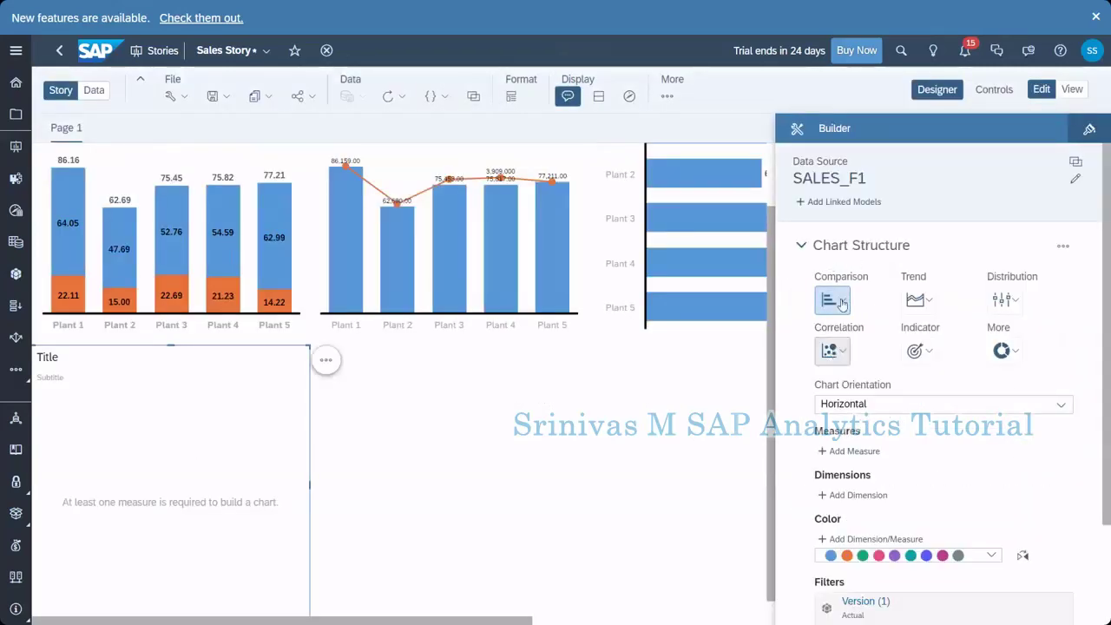
scroll(869, 469, down, 2)
scroll(866, 470, up, 2)
click(328, 362)
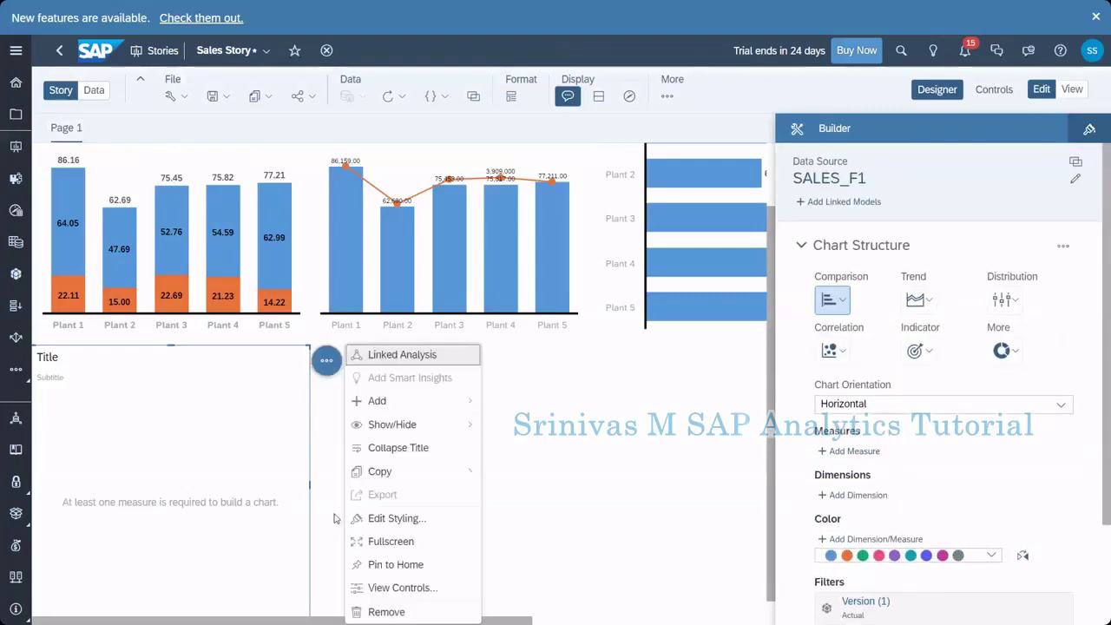
click(451, 615)
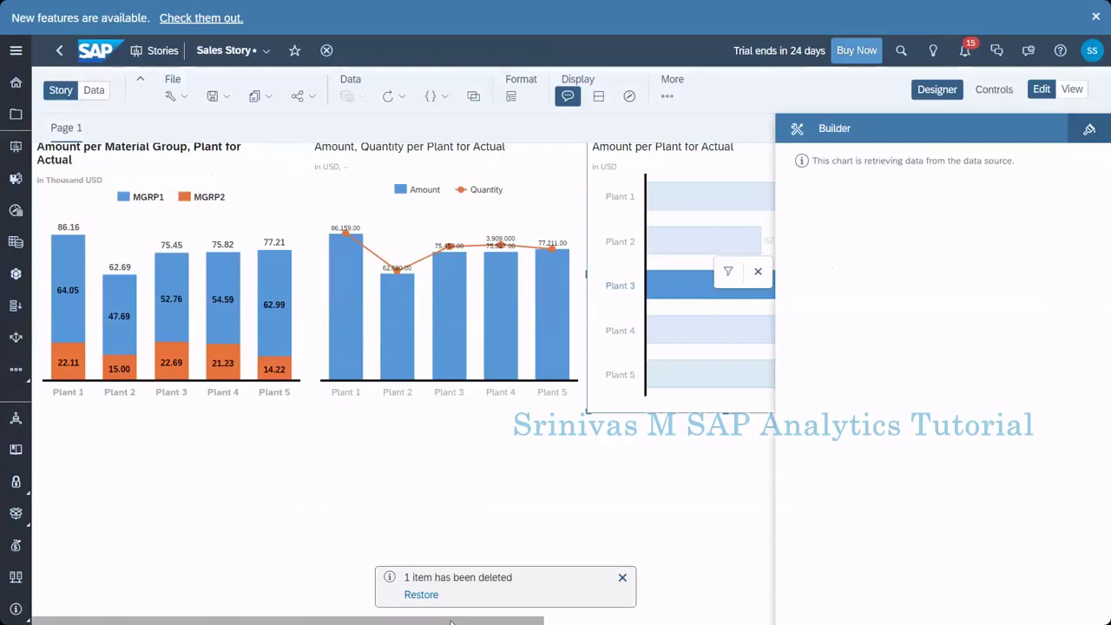
Change the Amount per Plant bar chart to a Waterfall chart with Vertical orientation.
drag(451, 622, 625, 622)
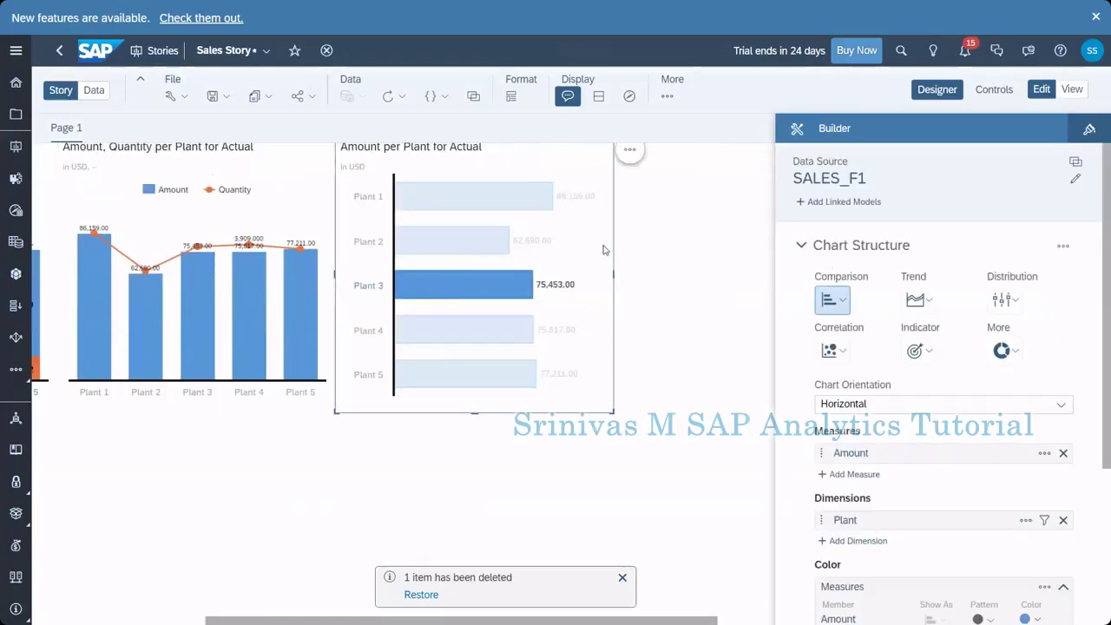
click(835, 301)
click(851, 423)
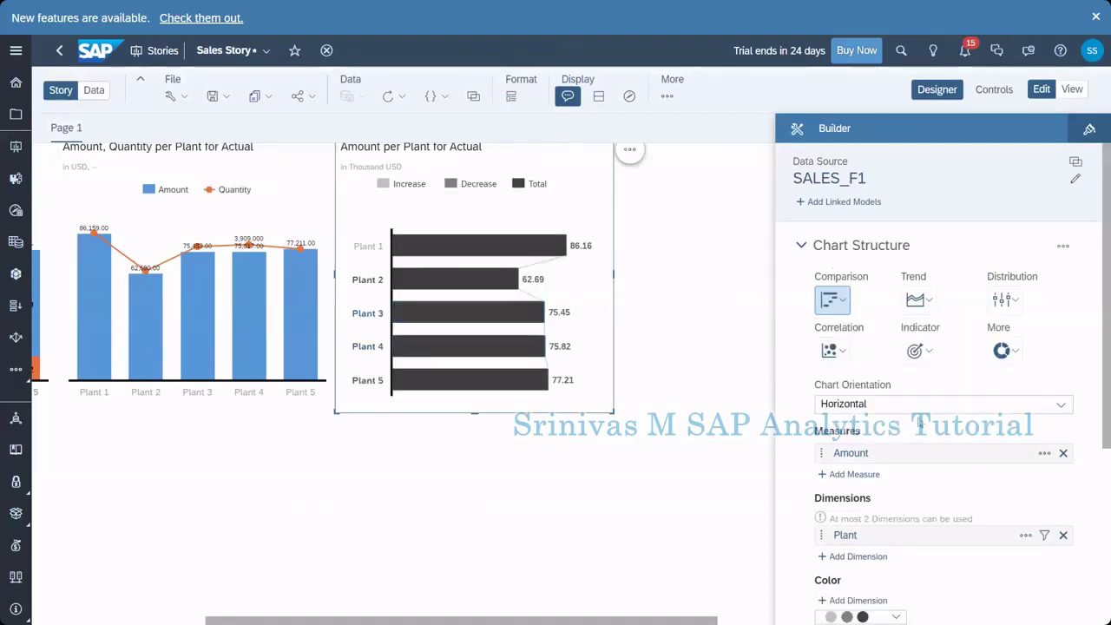
click(897, 403)
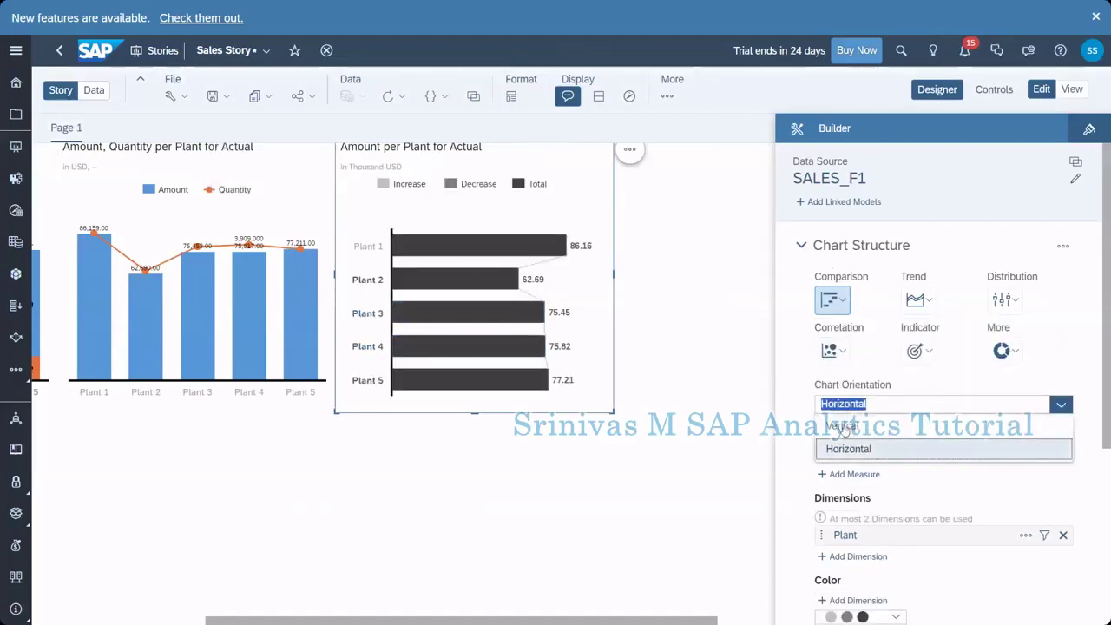
click(845, 427)
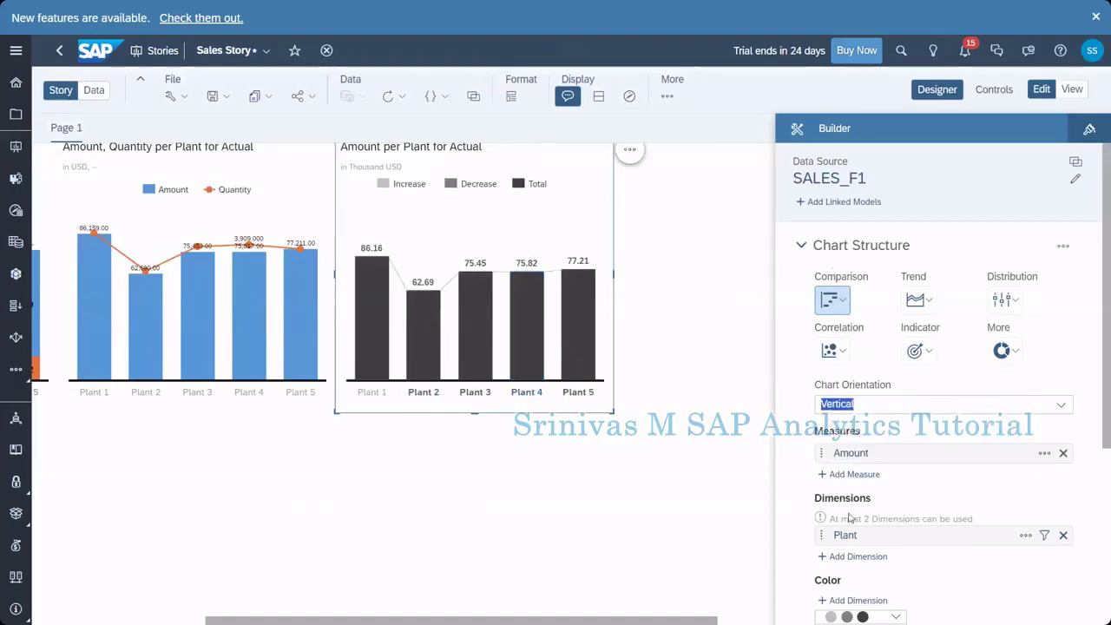
Add Material Group, a property of the MATERIAL dimension, as the waterfall chart's second dimension.
scroll(849, 518, down, 2)
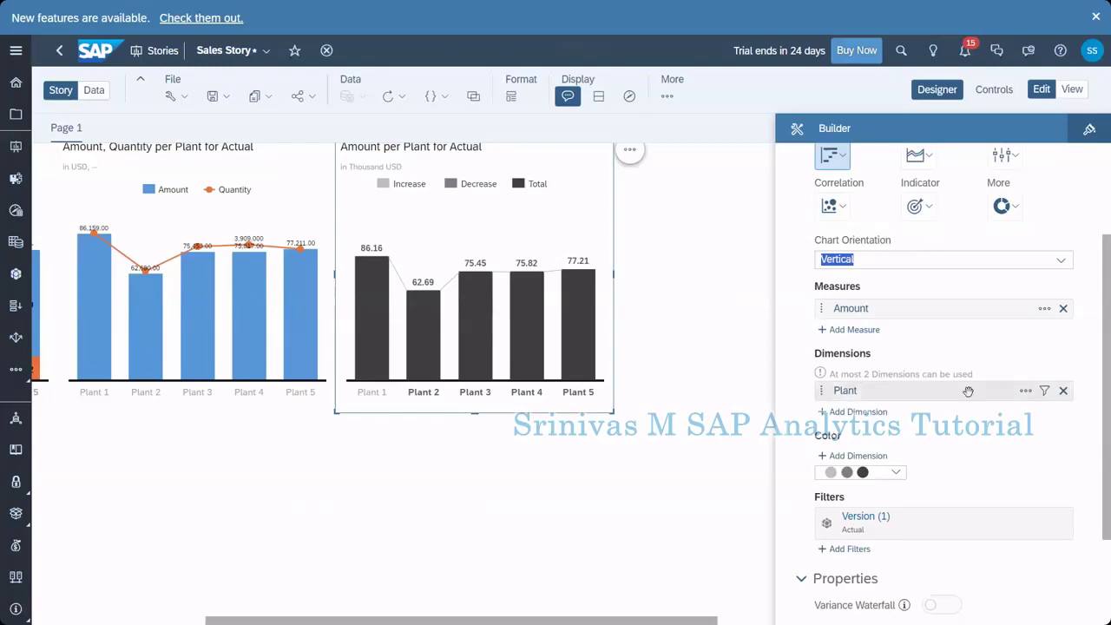
click(855, 412)
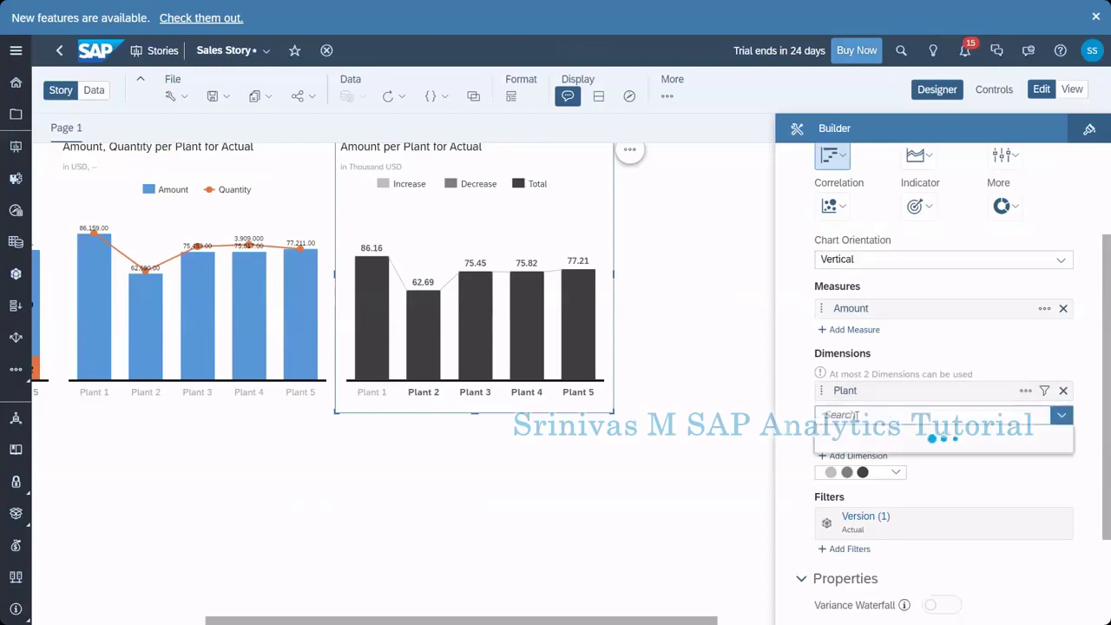
scroll(872, 522, down, 1)
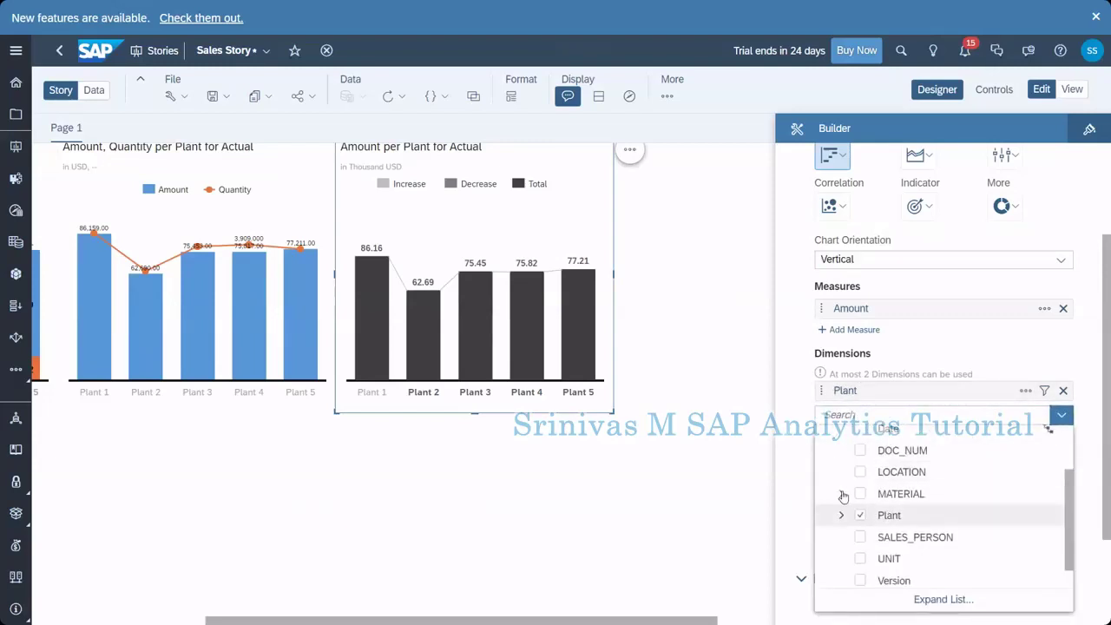
click(841, 493)
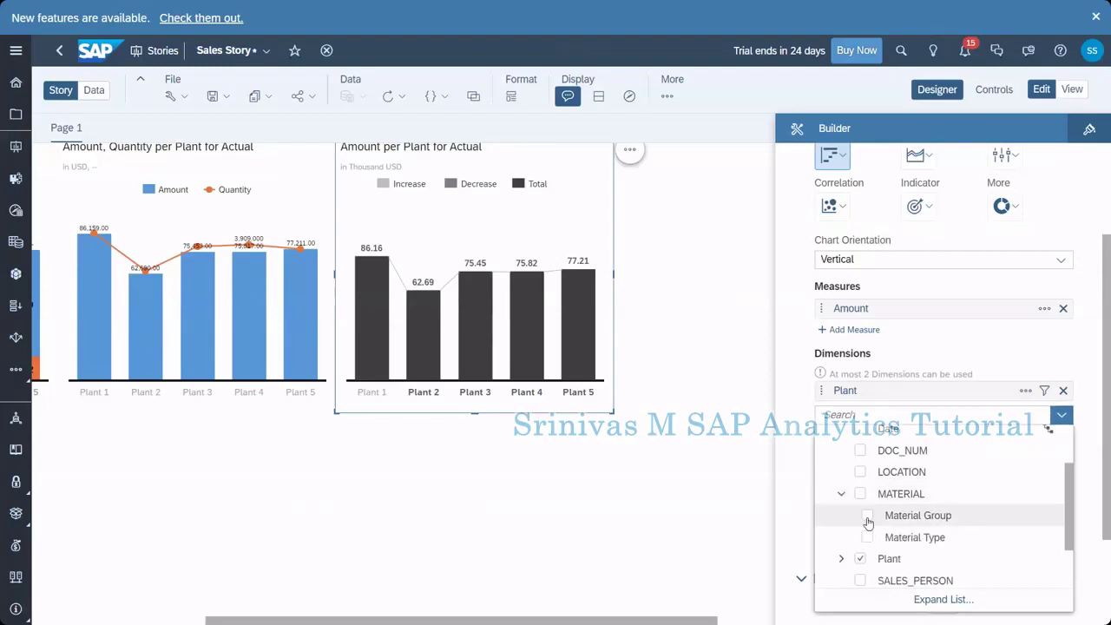
click(868, 522)
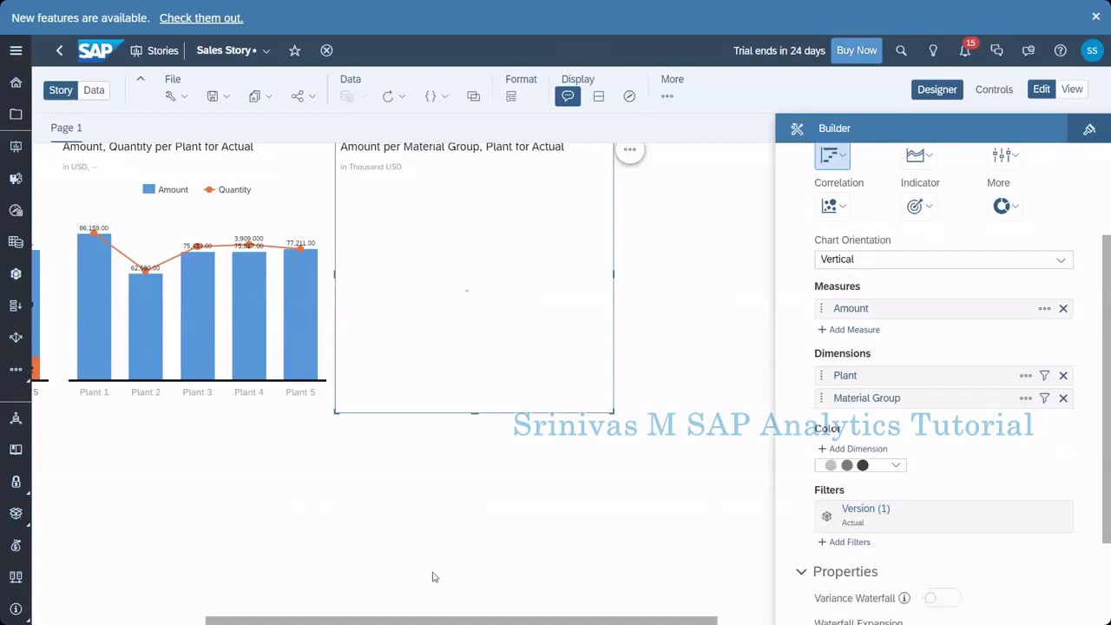
Widen the waterfall chart to nearly twice its width and move it below the combination chart on Page 1.
drag(310, 623, 368, 622)
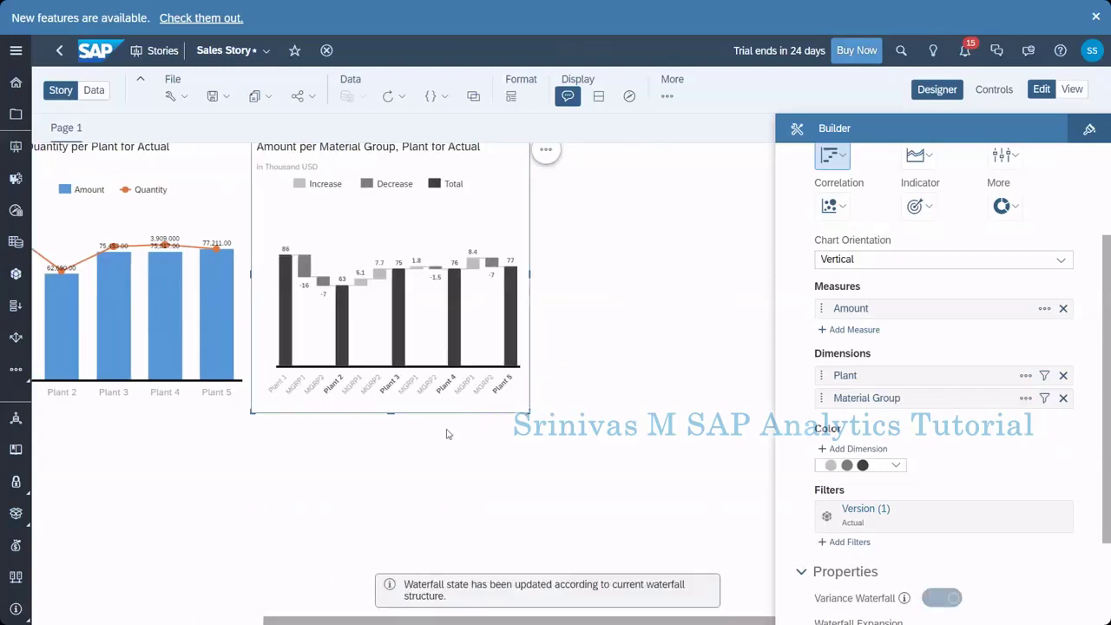
drag(527, 414, 762, 413)
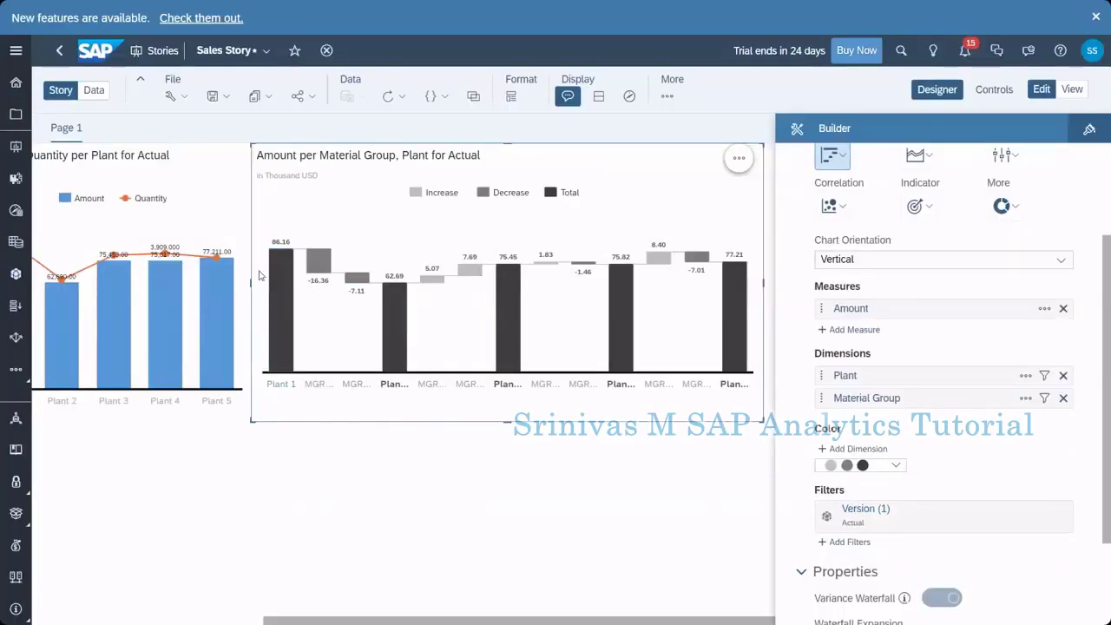
mouse_move(284, 250)
drag(273, 145, 315, 617)
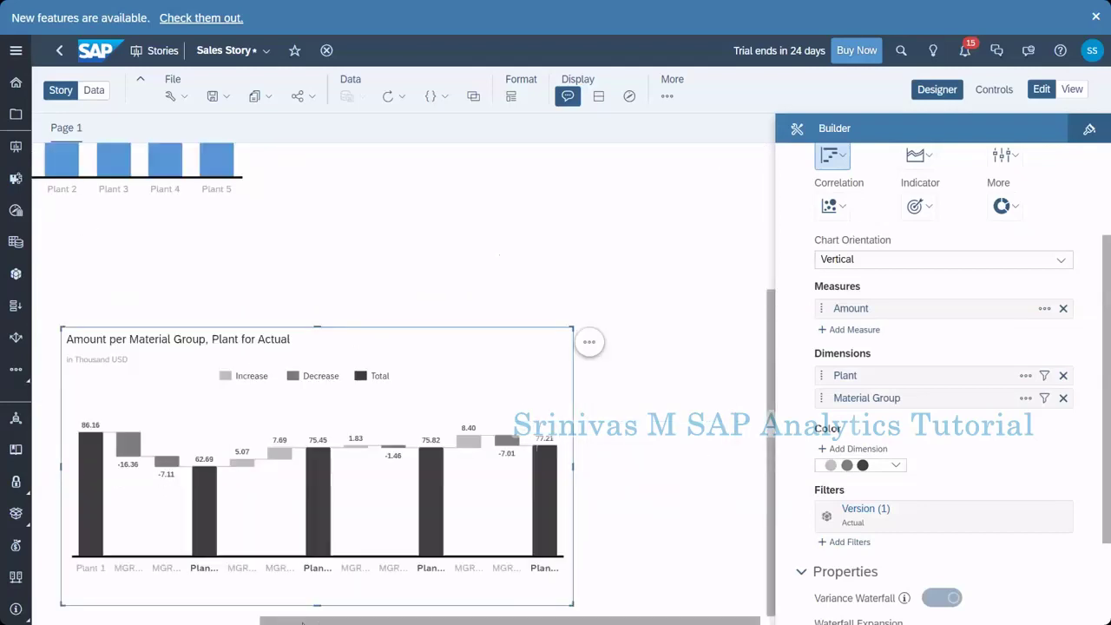
drag(326, 327, 80, 227)
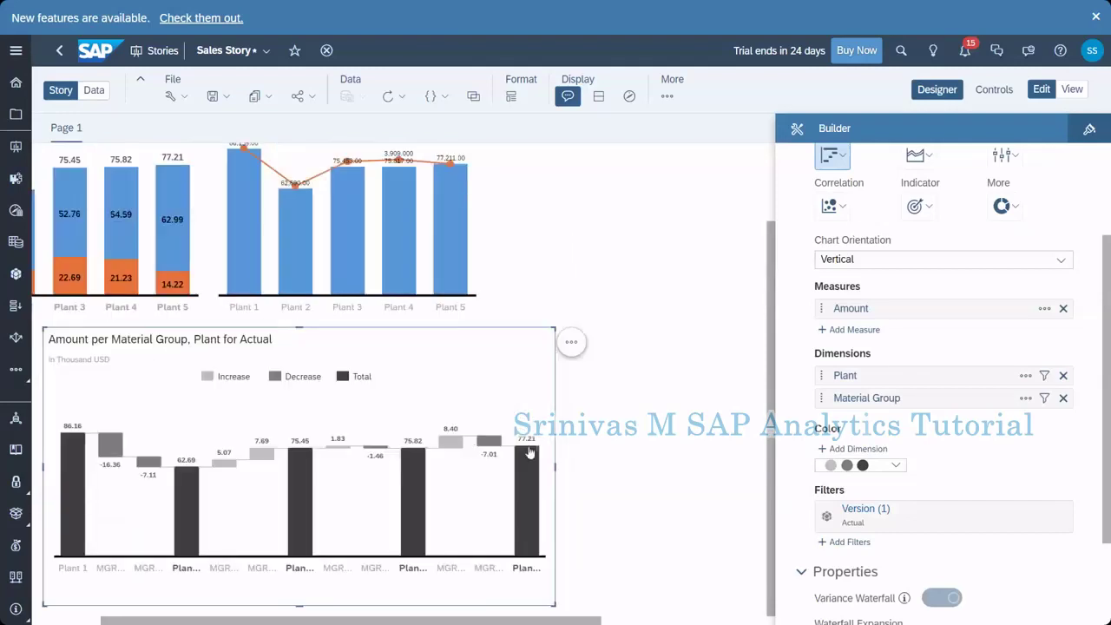
Filter the waterfall chart's Plant dimension to Plant 1 and Plant 2, and extend that filter with Plant 3 and Plant 4.
click(1046, 377)
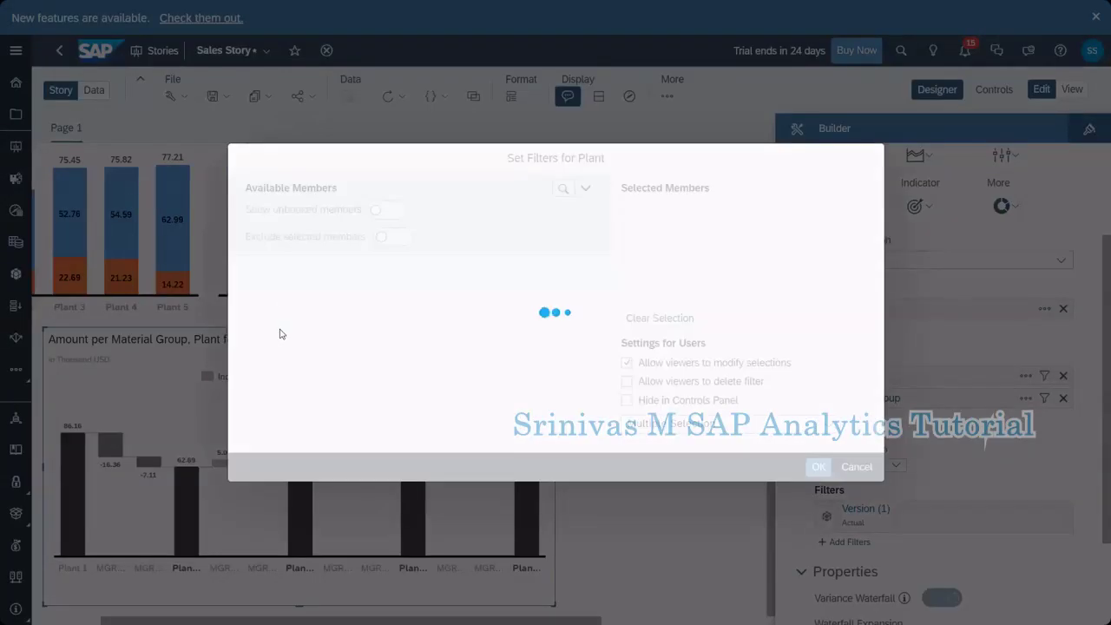
click(251, 280)
click(251, 303)
click(818, 467)
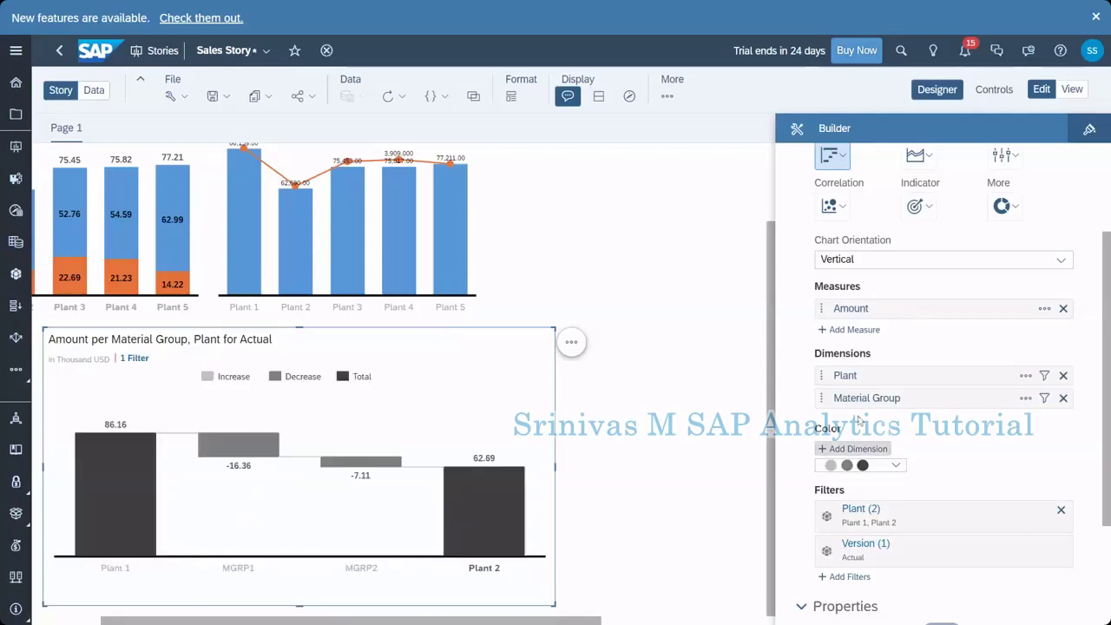
click(1045, 376)
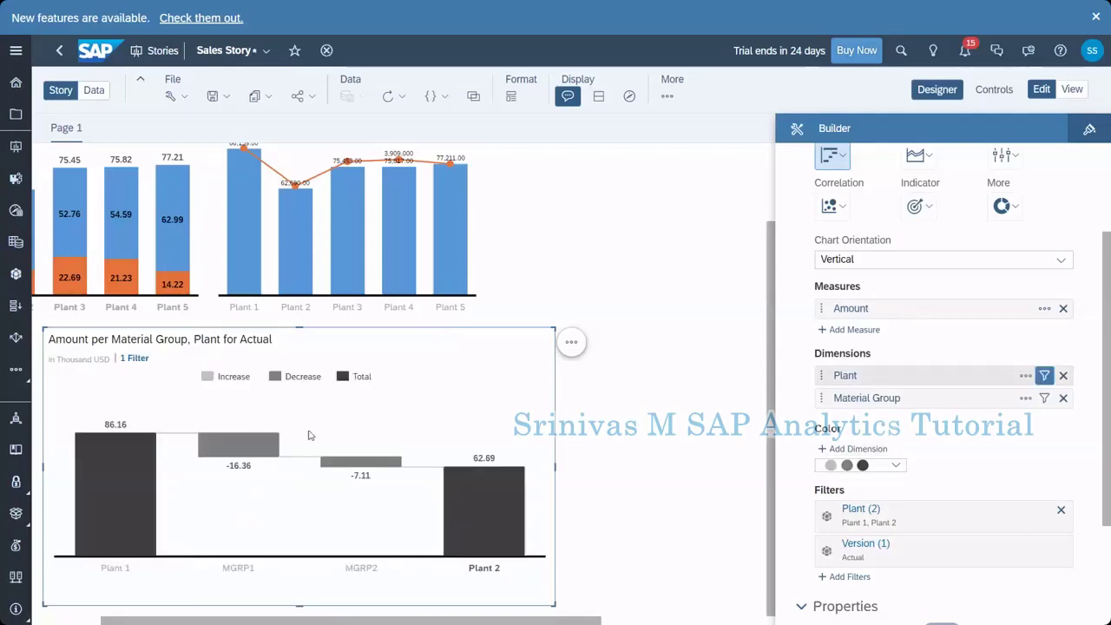
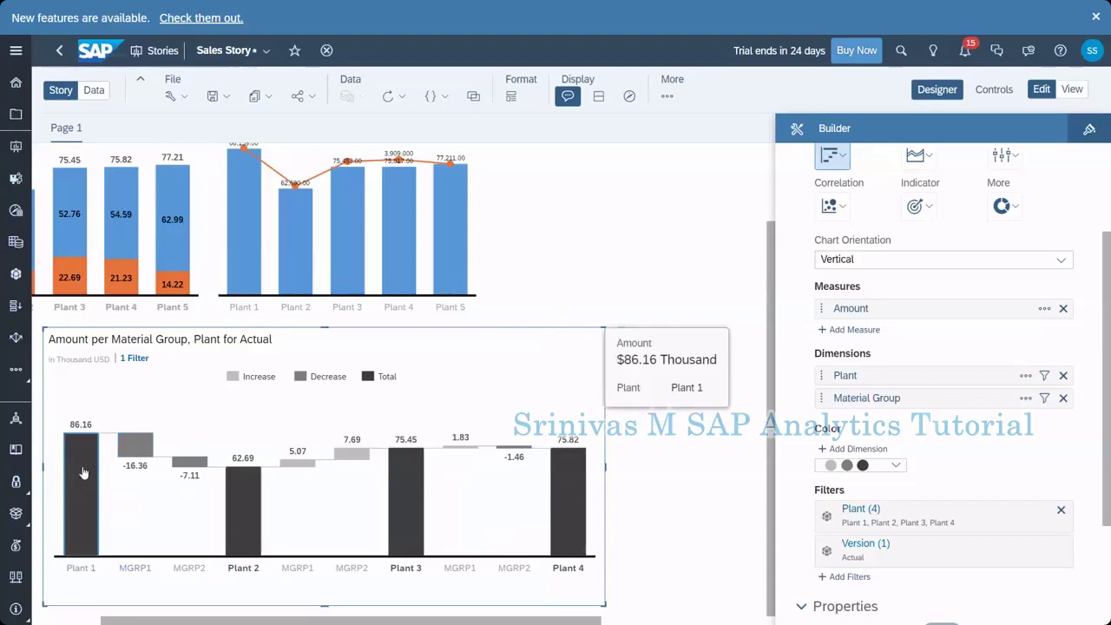
Examine the waterfall chart's MGRP1 and MGRP2 bars between Plant 1, Plant 2 and Plant 3, including their compared-to and baseline details.
mouse_move(129, 450)
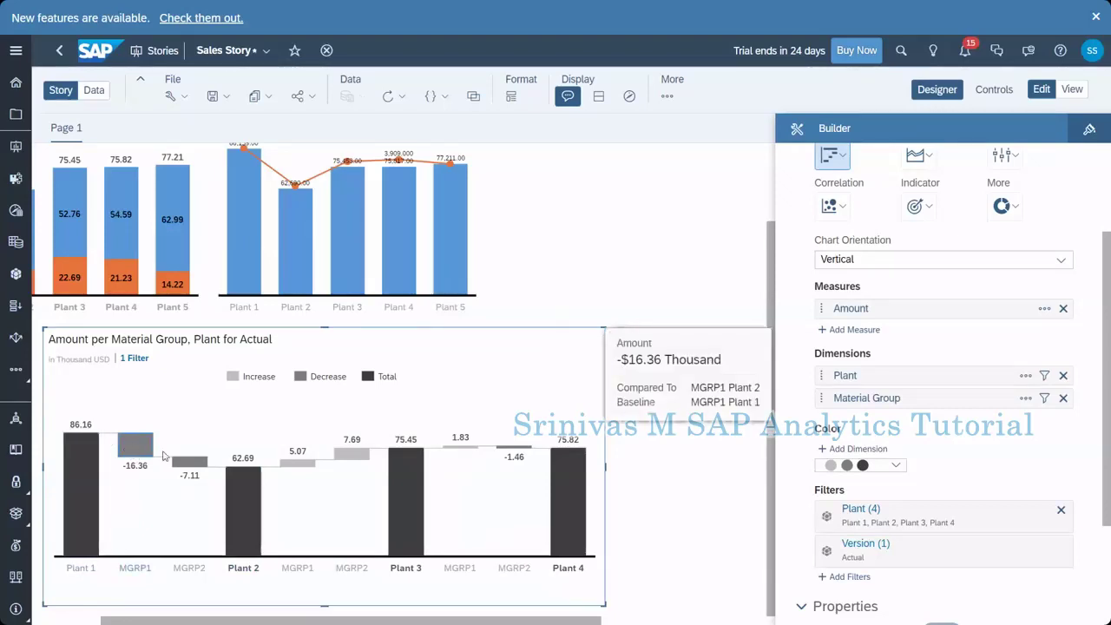
mouse_move(196, 469)
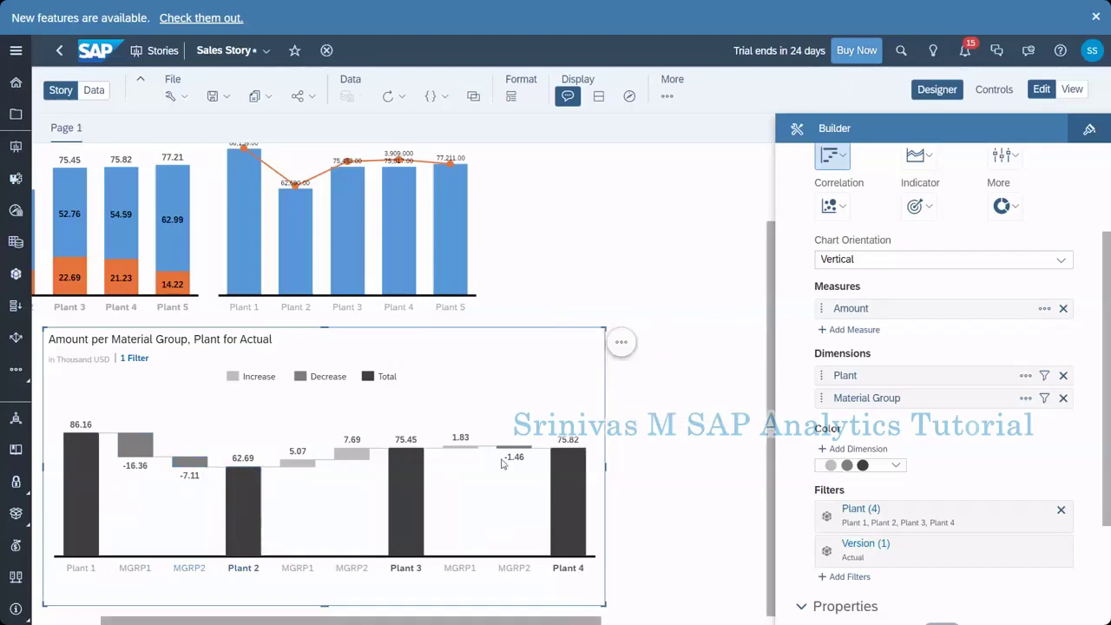
mouse_move(305, 470)
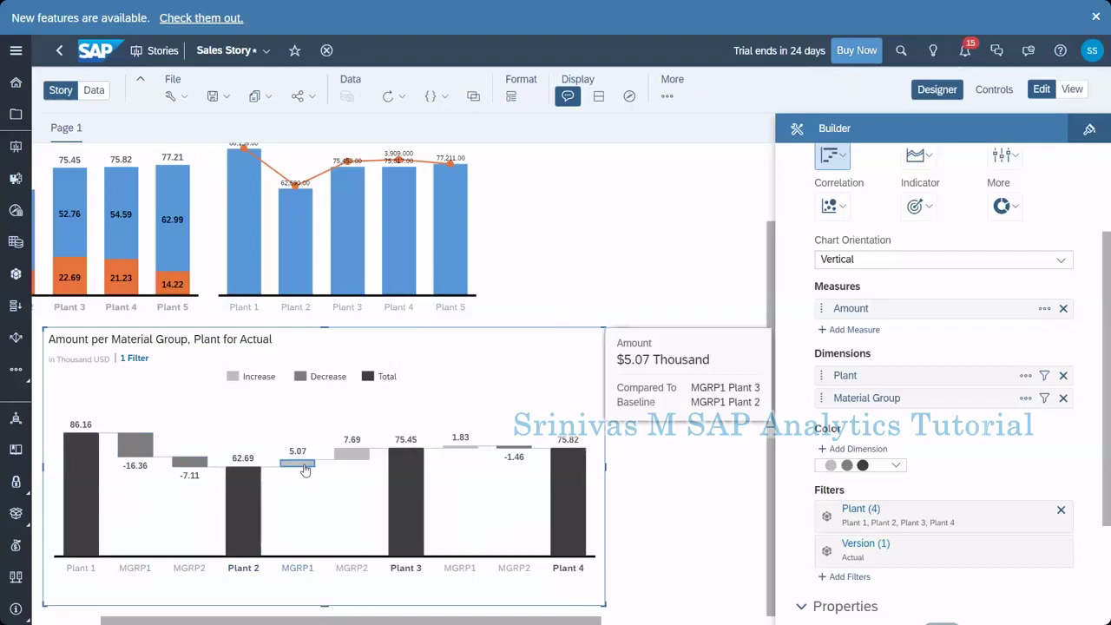
mouse_move(359, 461)
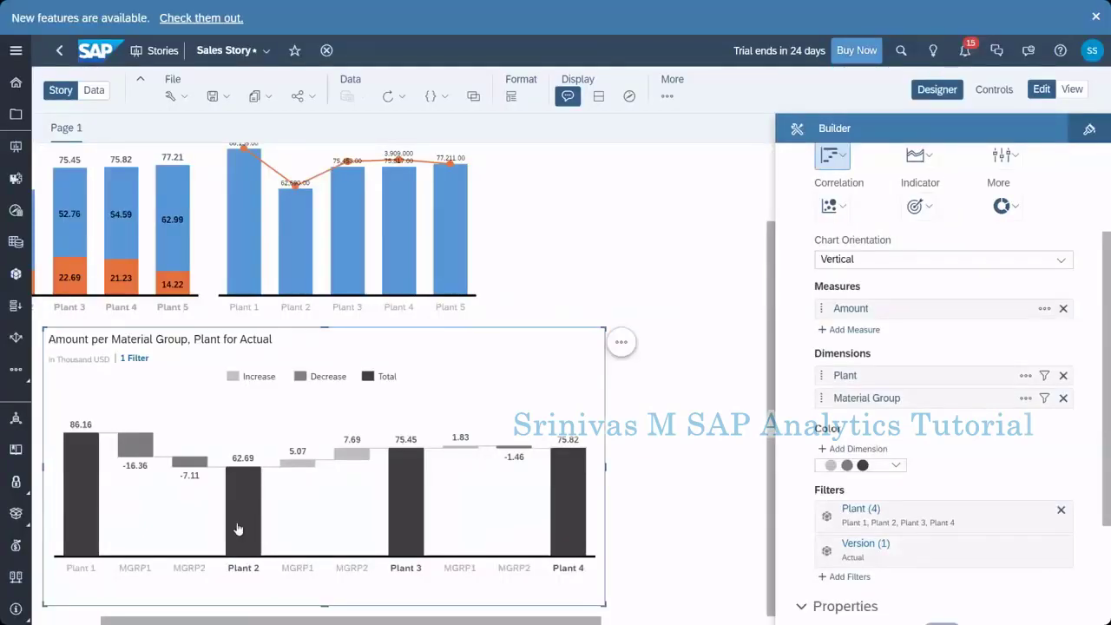
mouse_move(243, 528)
mouse_move(189, 478)
mouse_move(251, 466)
mouse_move(303, 469)
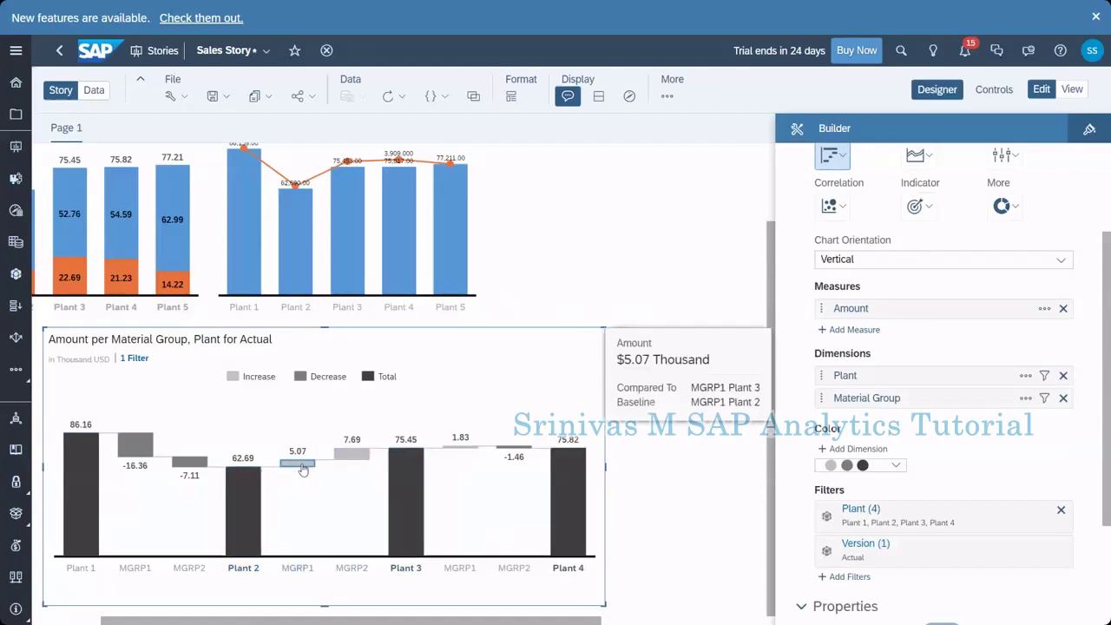